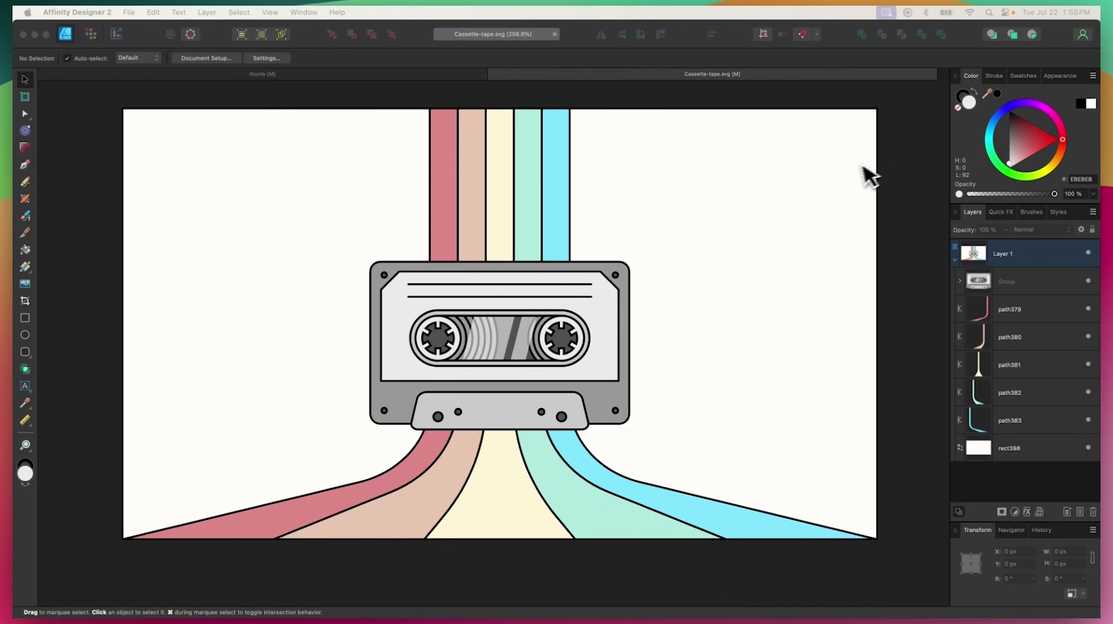
# Step: Zoom in, drag the teal strip to the right, then undo the move
pyautogui.click(902, 188)
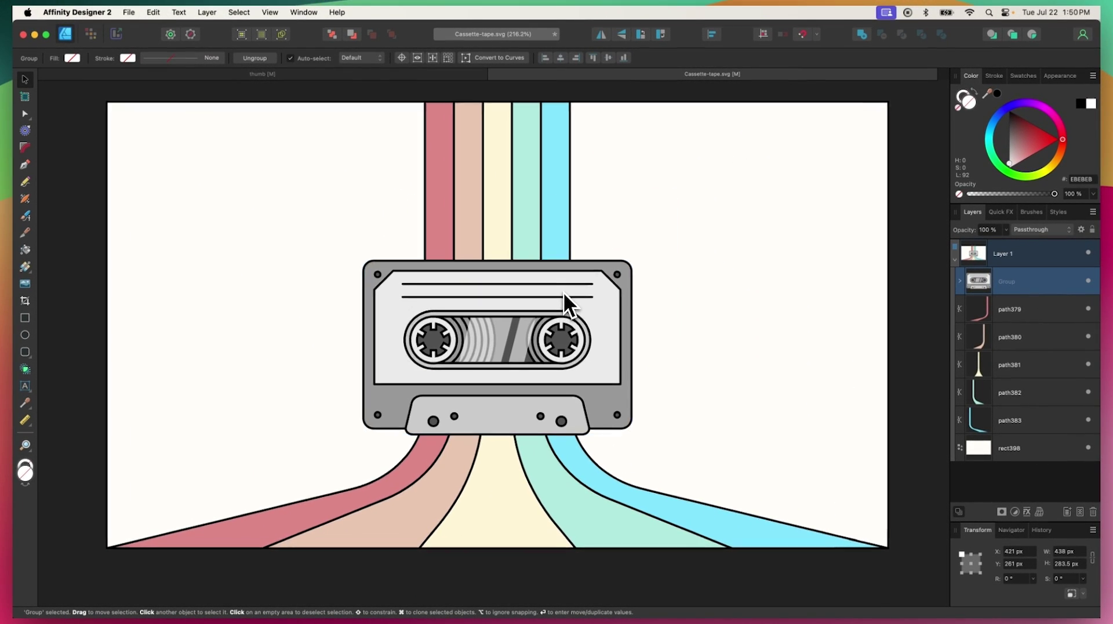
pyautogui.scroll(3, 563, 293)
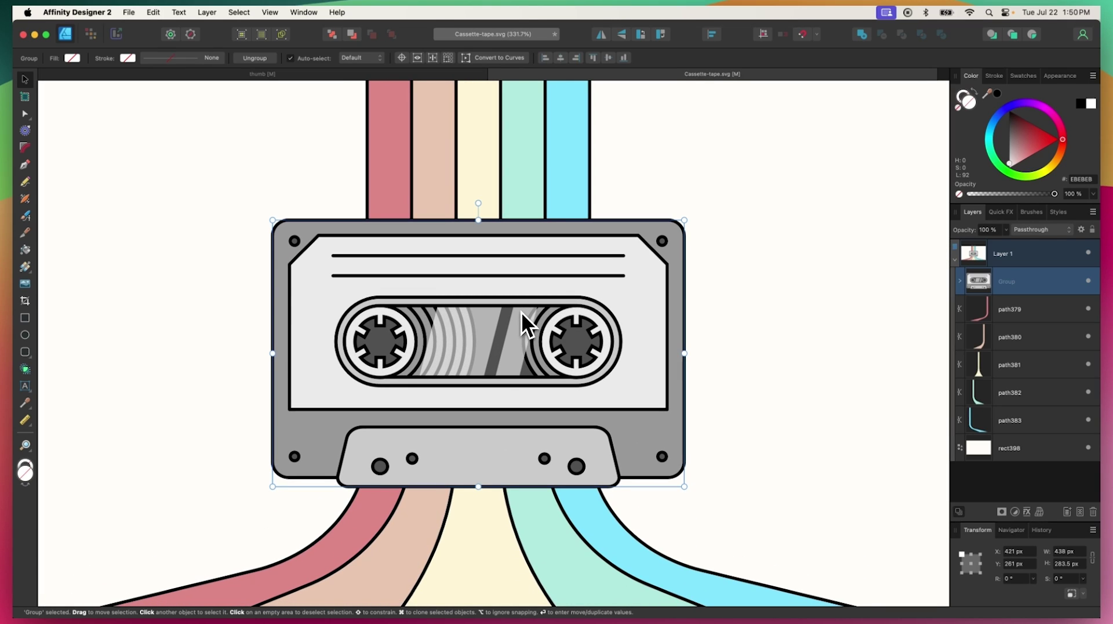
pyautogui.keyDown('alt'); pyautogui.click(530, 287); pyautogui.keyUp('alt')
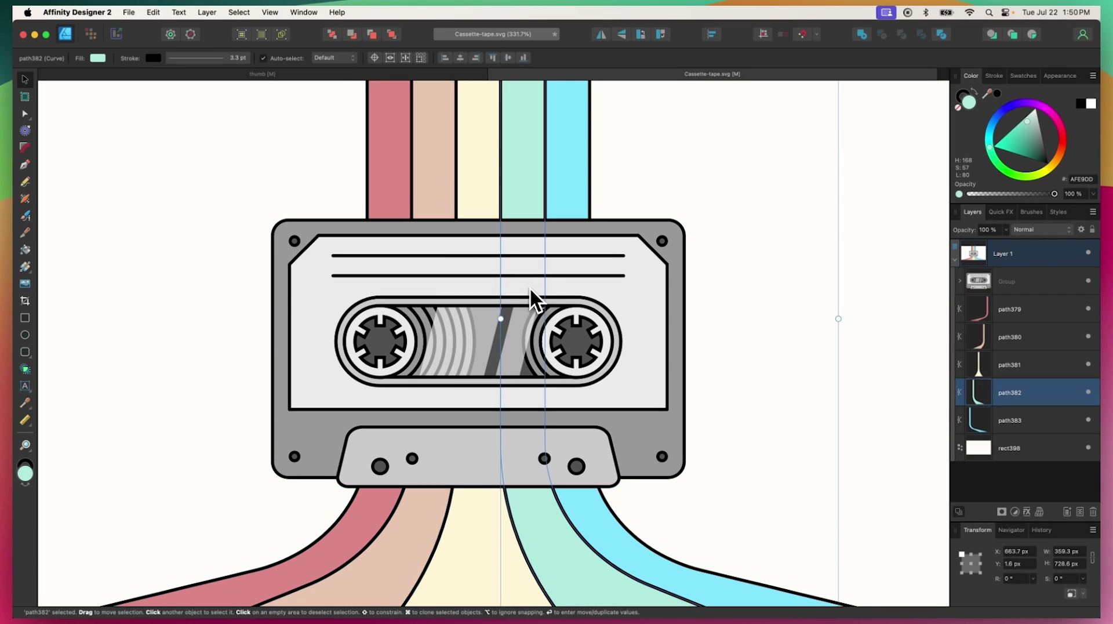
pyautogui.scroll(-3, 527, 287)
pyautogui.moveTo(533, 287); pyautogui.dragTo(695, 245)
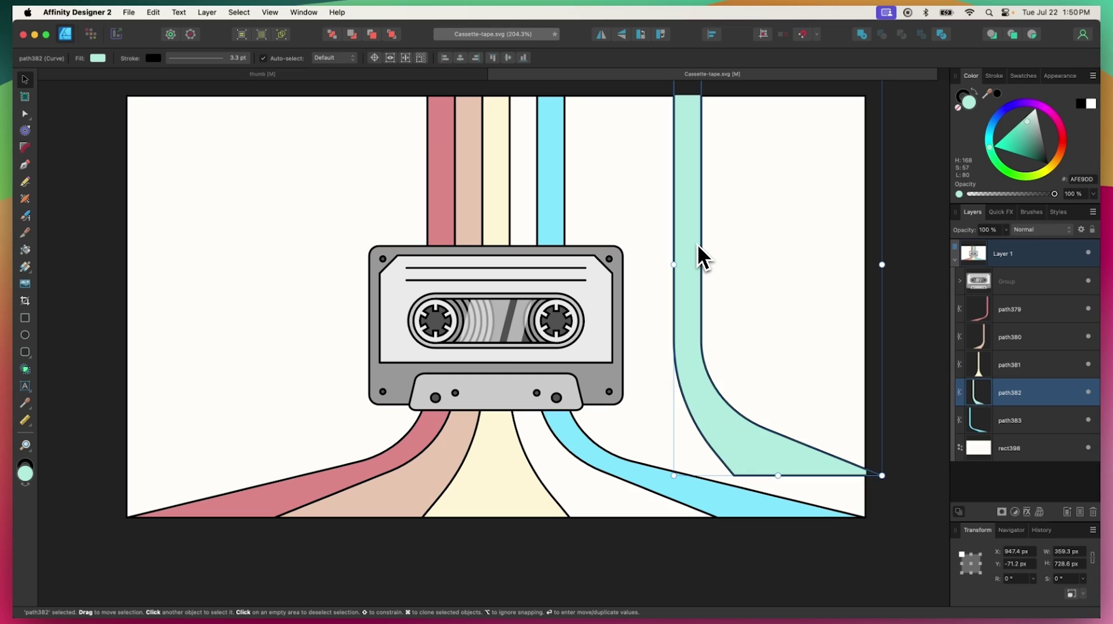
pyautogui.press('super+z')
# Step: Rotate the whole cassette group, undo the rotation, then skew the cassette sideways
pyautogui.click(557, 284)
pyautogui.scroll(1, 558, 284)
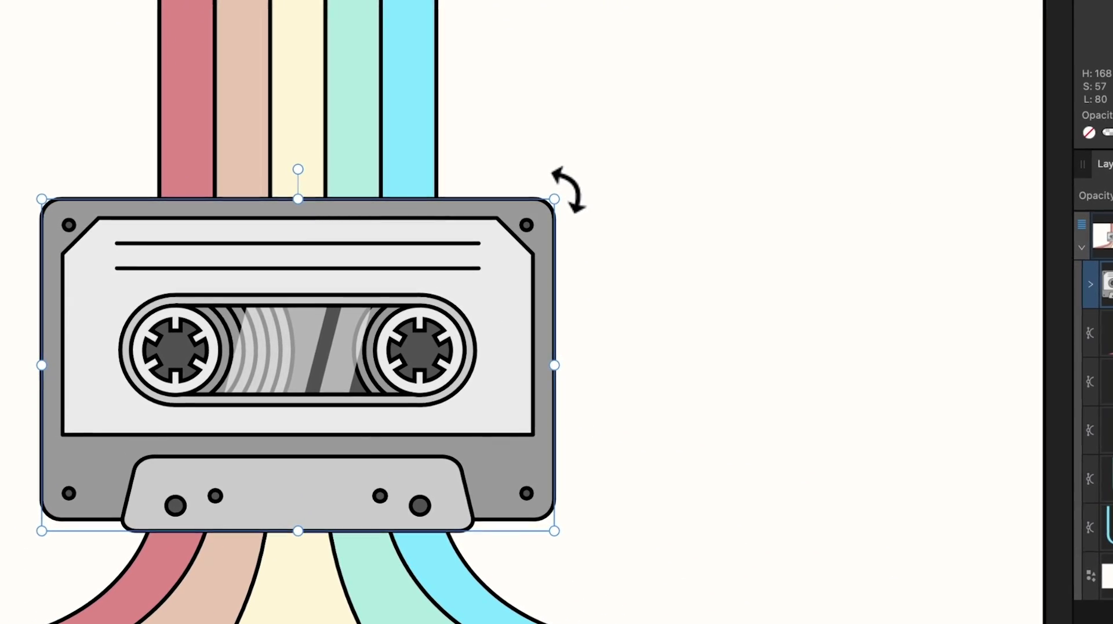
pyautogui.moveTo(566, 189); pyautogui.dragTo(597, 237)
pyautogui.press('super+z')
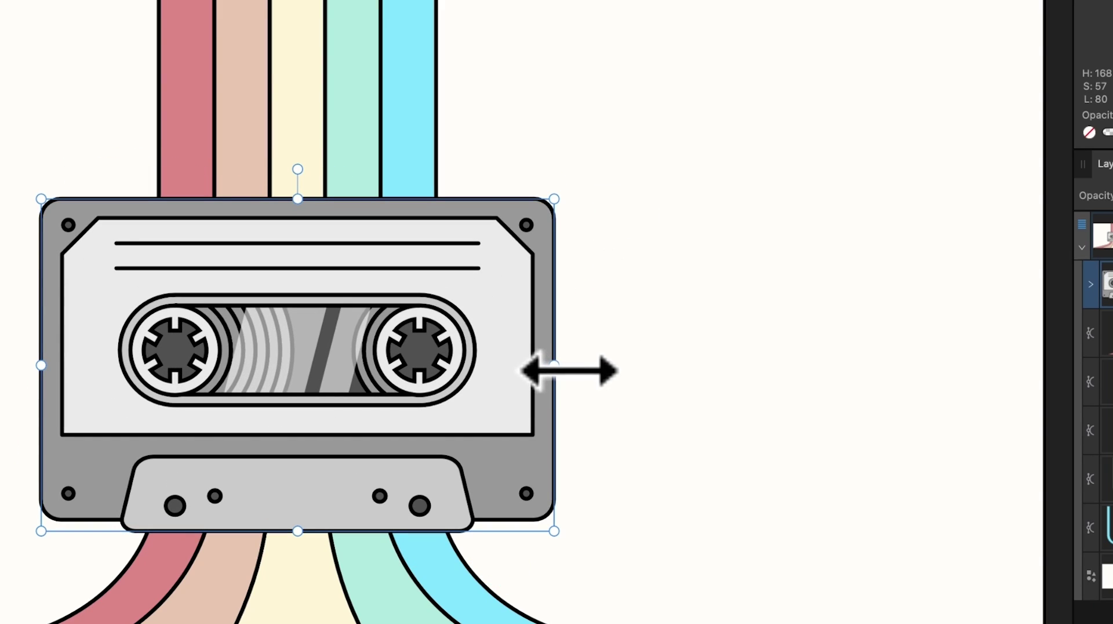
pyautogui.moveTo(557, 365); pyautogui.dragTo(560, 220)
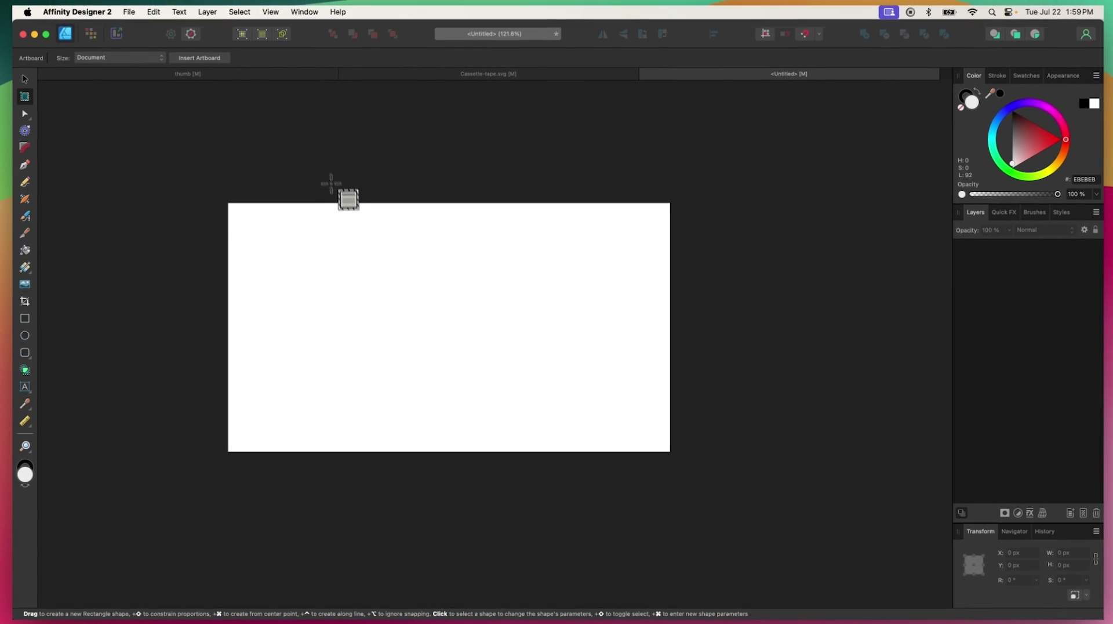
# Step: Draw and resize Artboard1, draw Artboard2 beside it, and insert two more artboards
pyautogui.moveTo(328, 172); pyautogui.dragTo(555, 487)
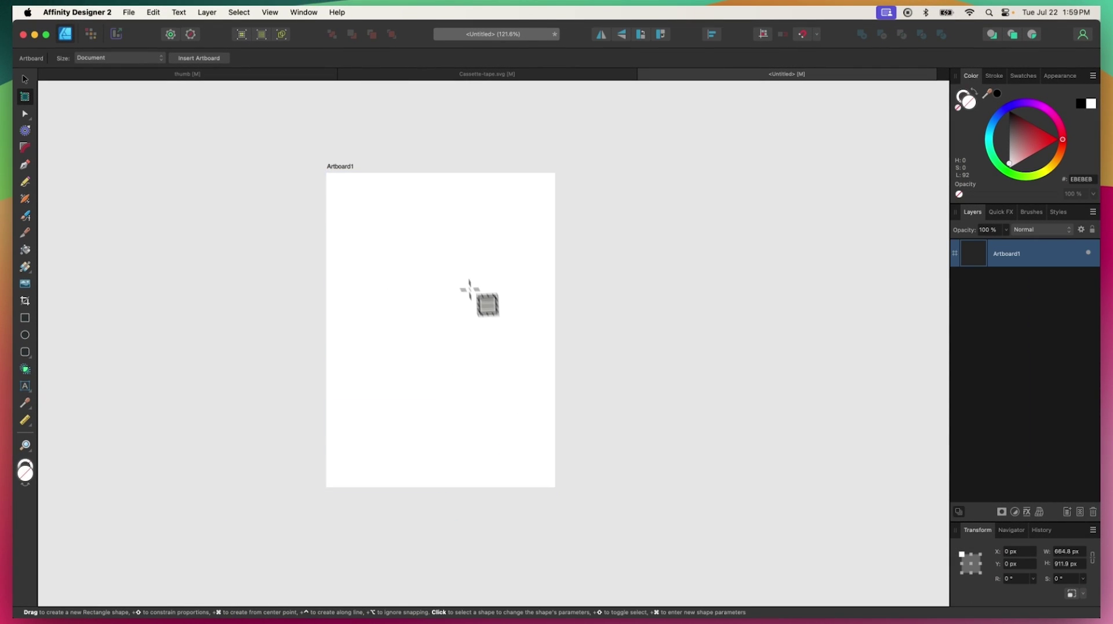
pyautogui.scroll(-3, 466, 267)
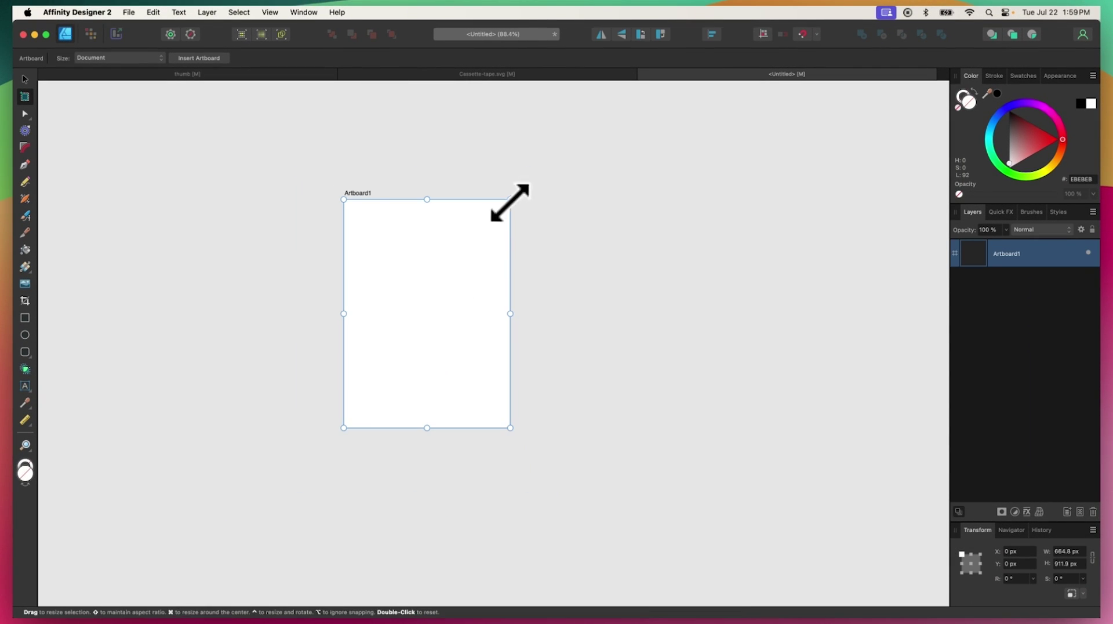
pyautogui.moveTo(510, 199); pyautogui.dragTo(486, 195)
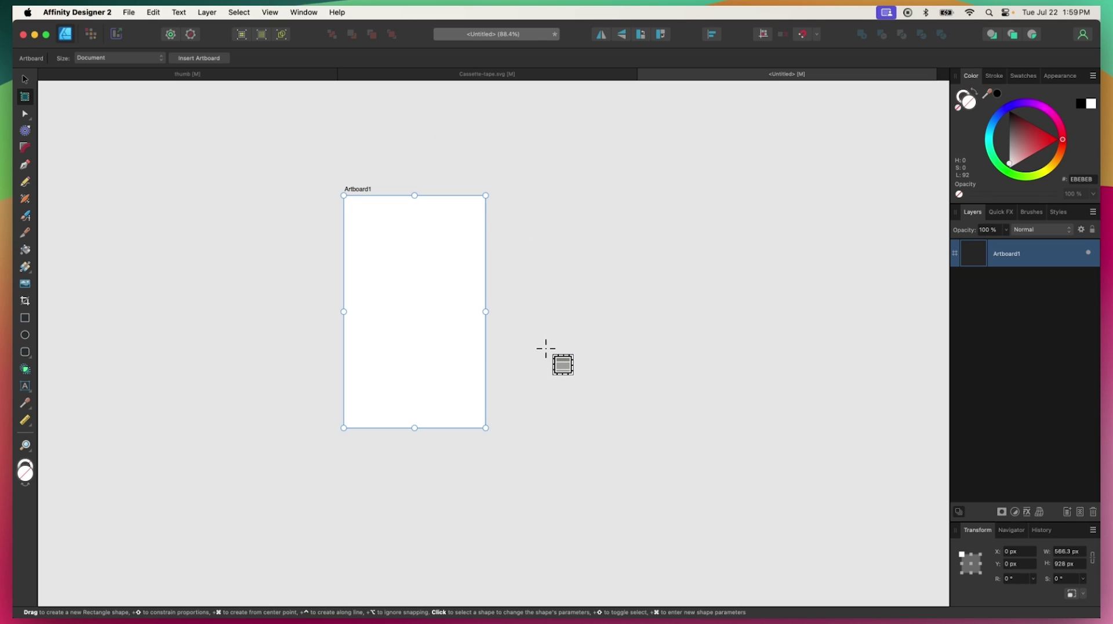
pyautogui.moveTo(505, 244); pyautogui.dragTo(632, 385)
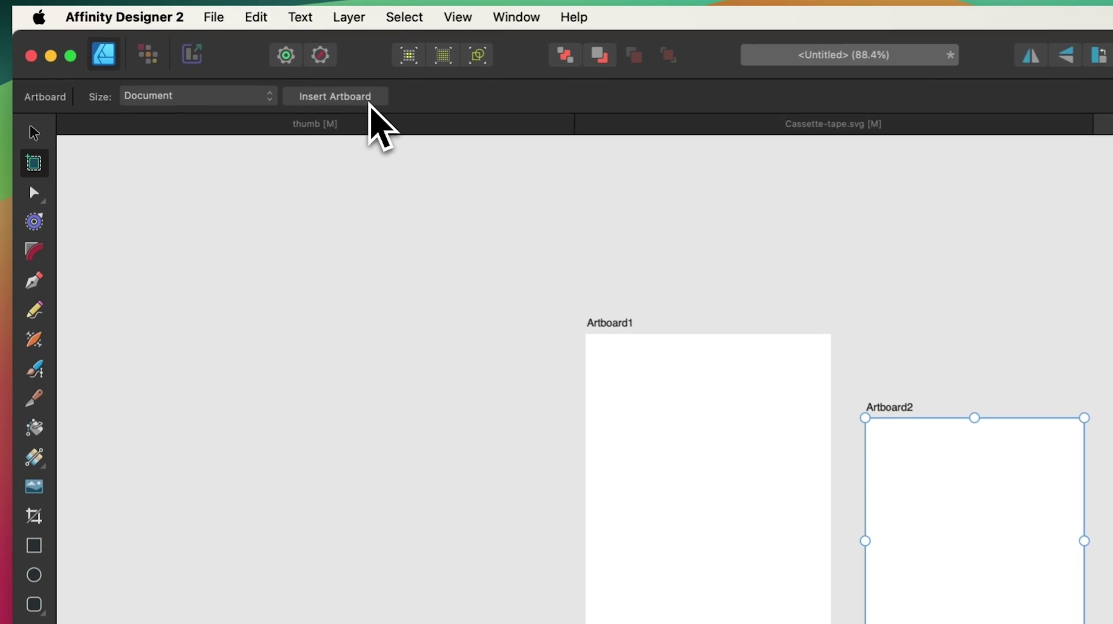
pyautogui.click(215, 60)
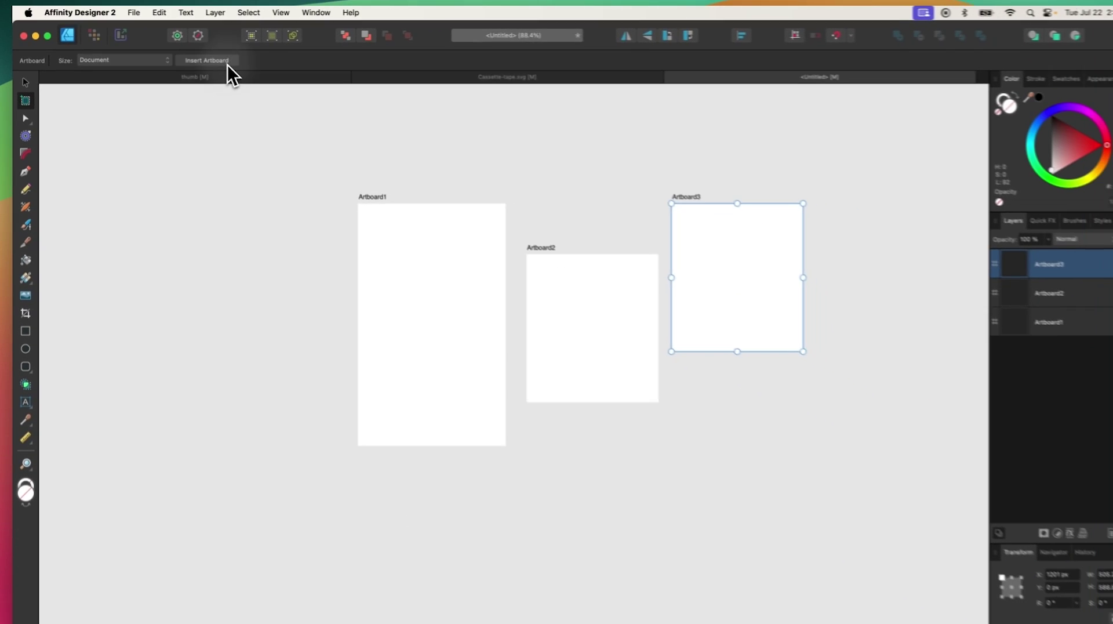
pyautogui.click(296, 80)
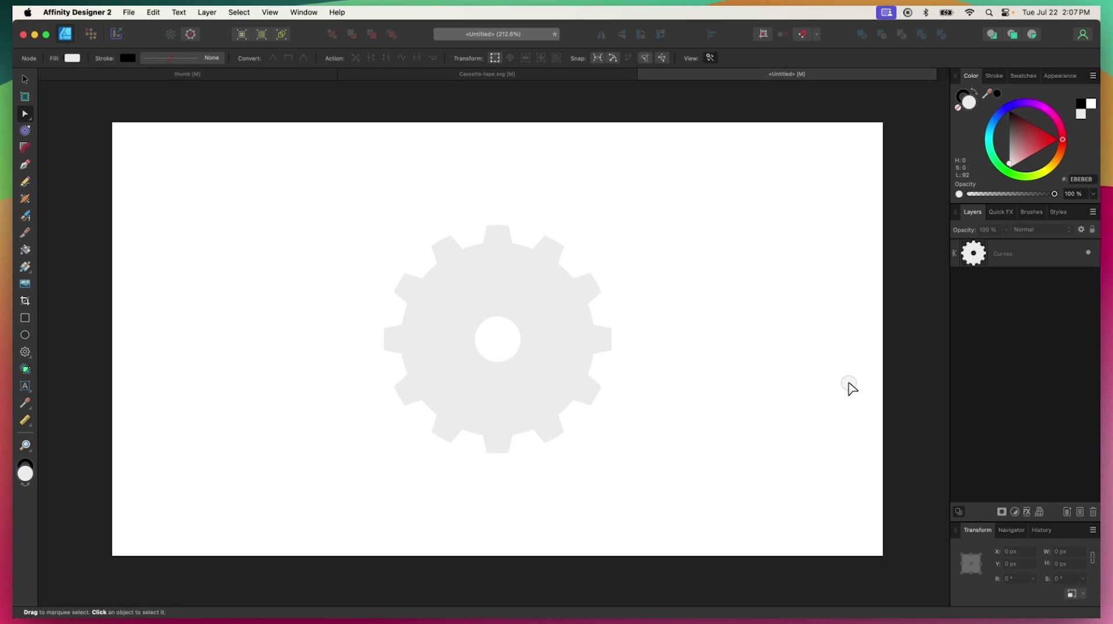
# Step: Curve a gear node, bend the top tooth edge into a deep dip, and smooth a corner node
pyautogui.click(552, 316)
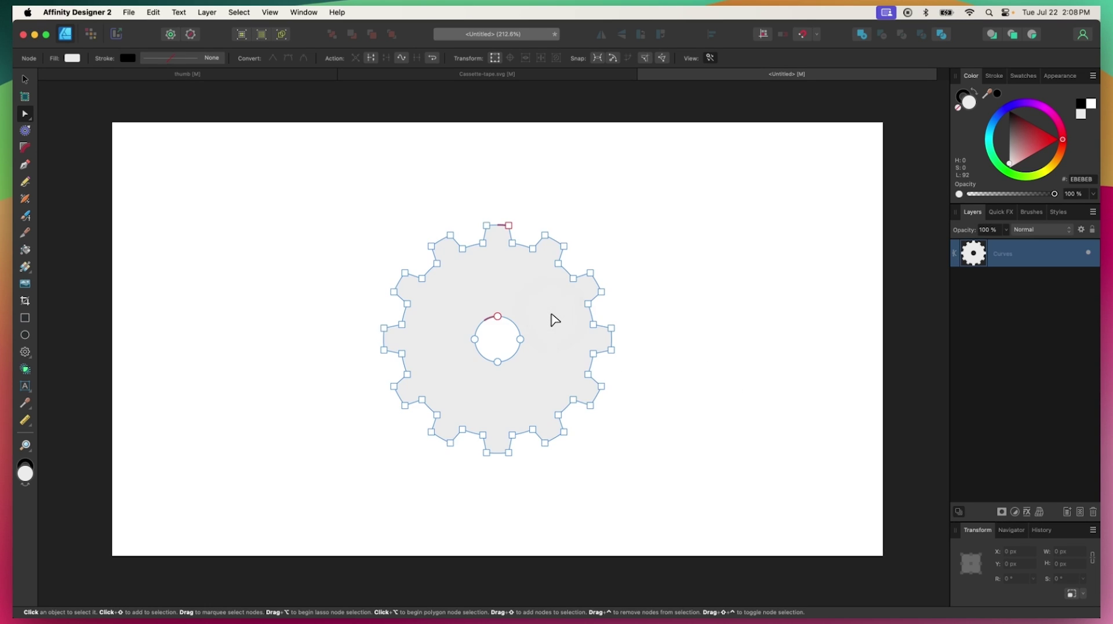
pyautogui.scroll(5, 552, 315)
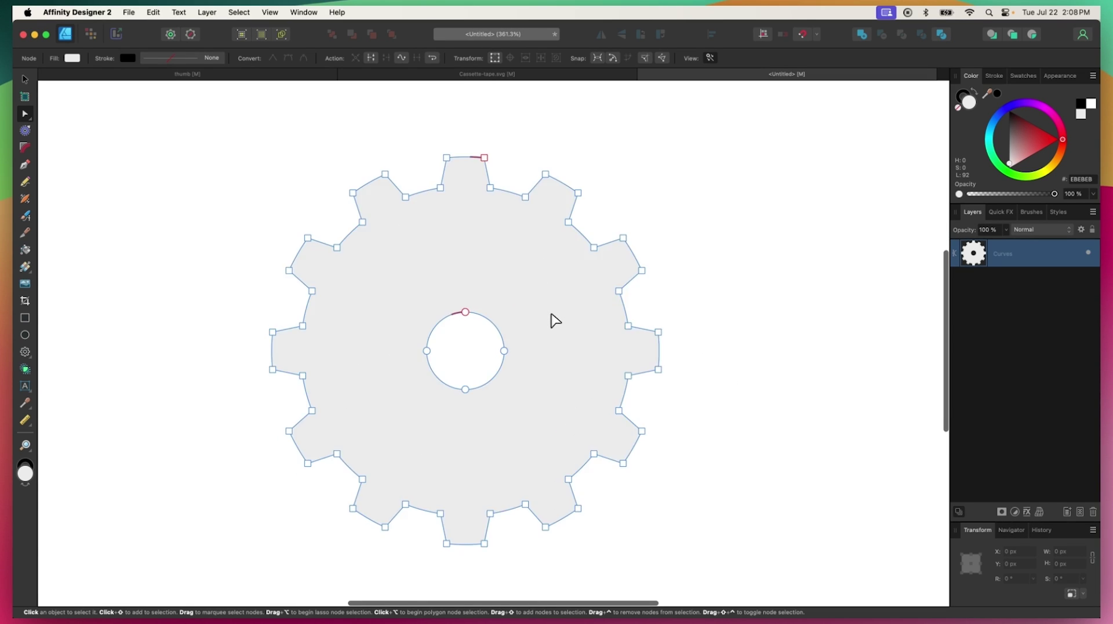
pyautogui.scroll(5, 442, 239)
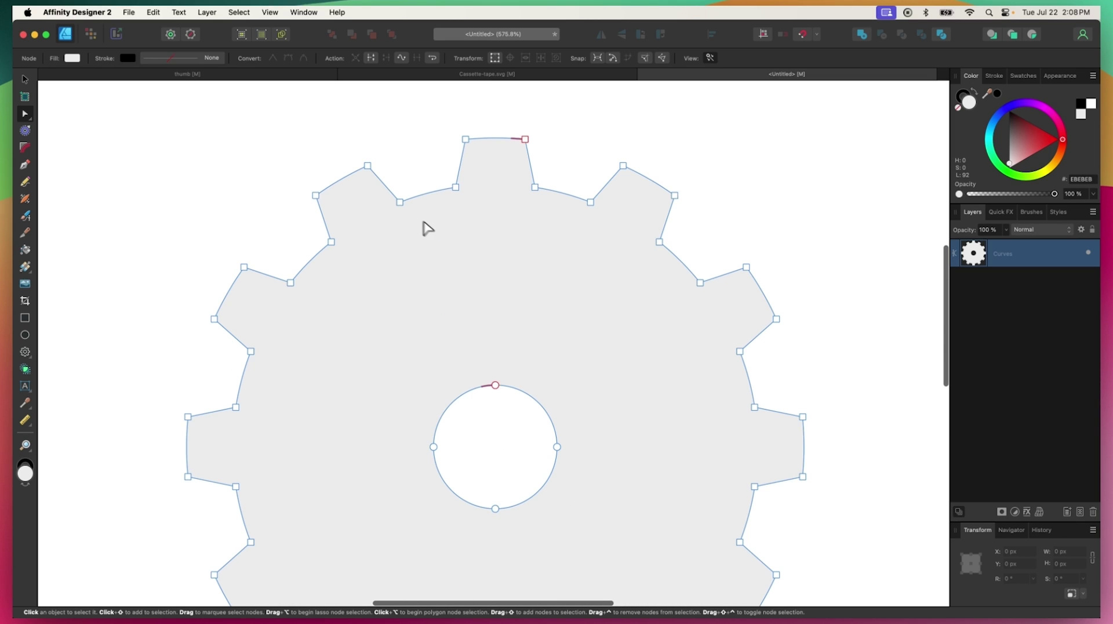
pyautogui.moveTo(401, 206); pyautogui.dragTo(398, 228)
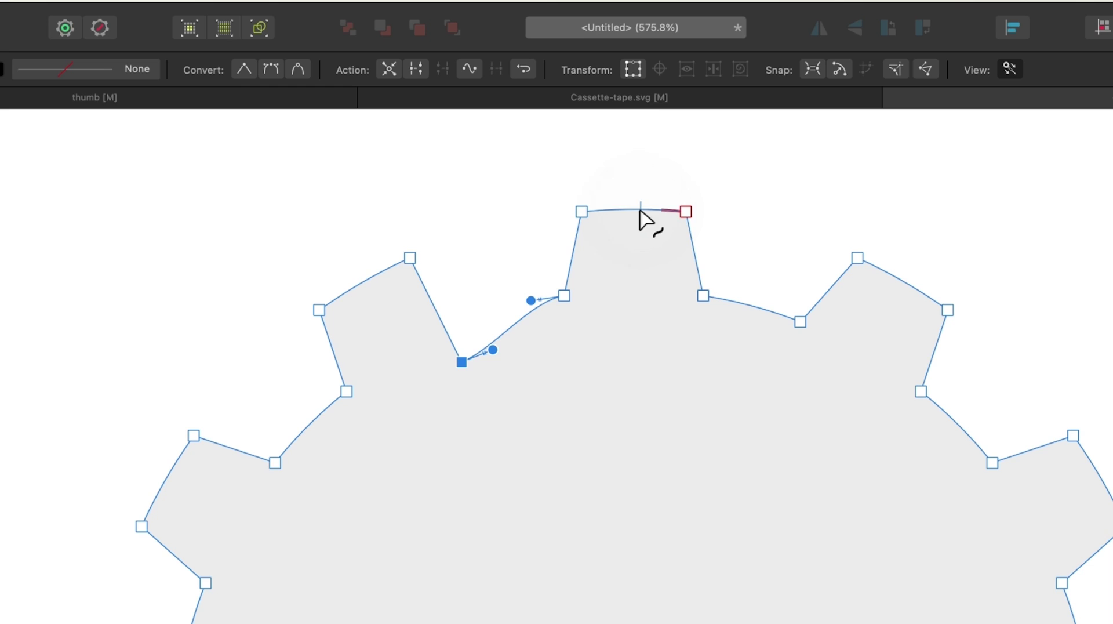
pyautogui.moveTo(639, 211); pyautogui.dragTo(640, 280)
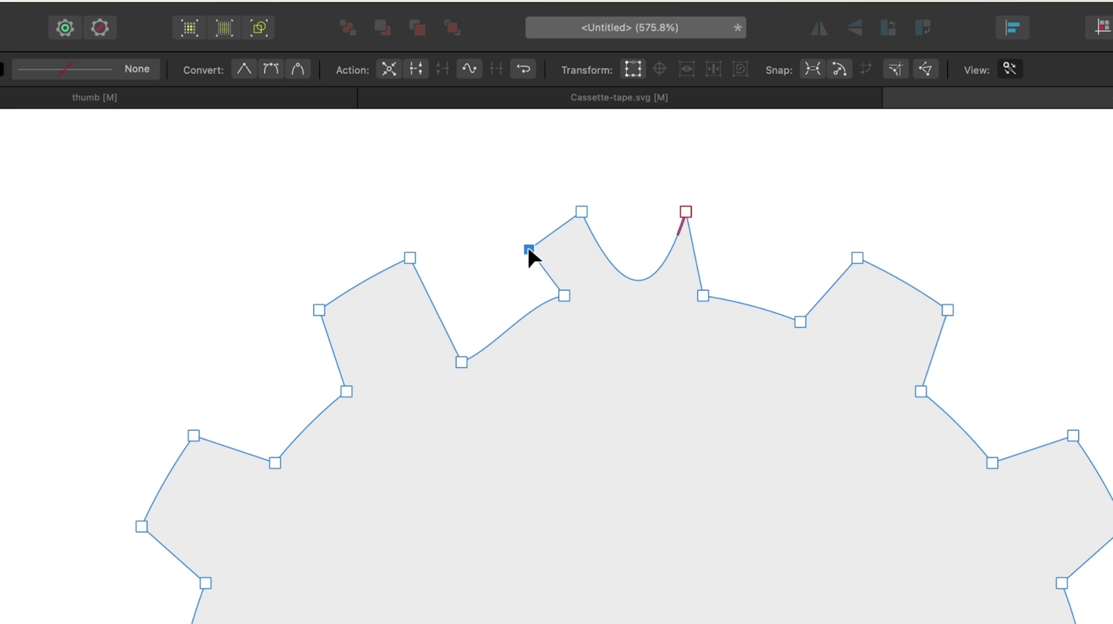
pyautogui.scroll(5, 529, 251)
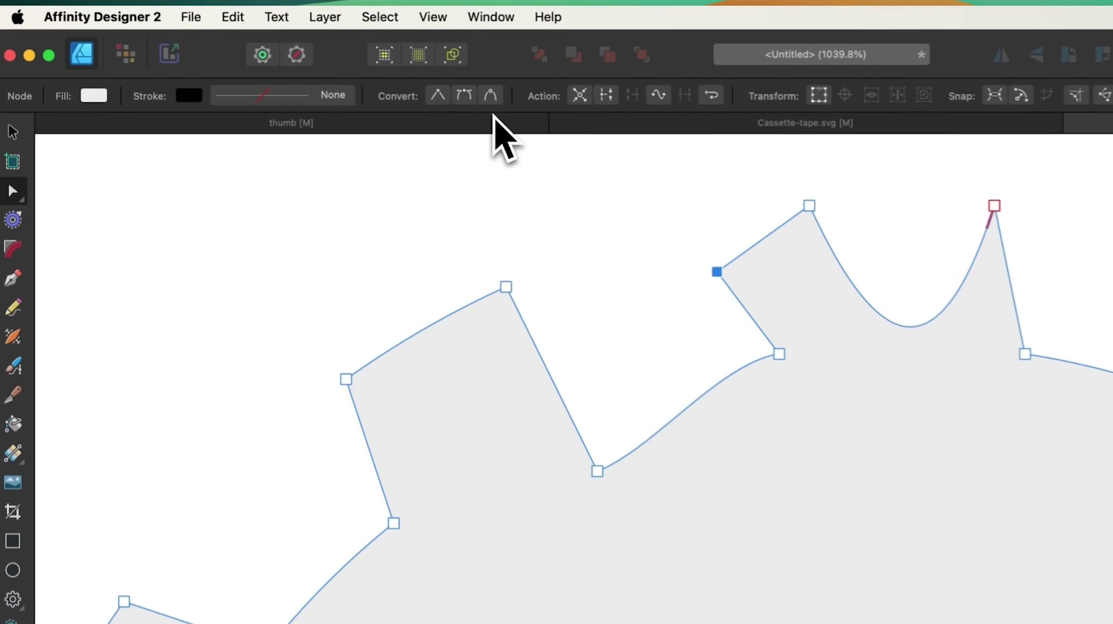
pyautogui.click(490, 95)
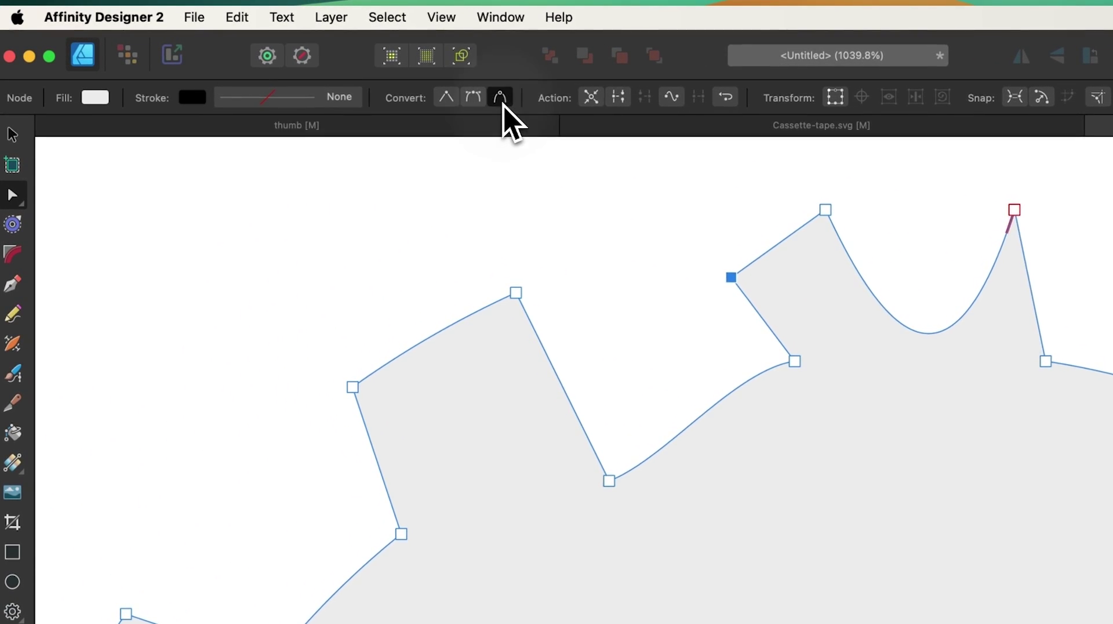
pyautogui.click(437, 177)
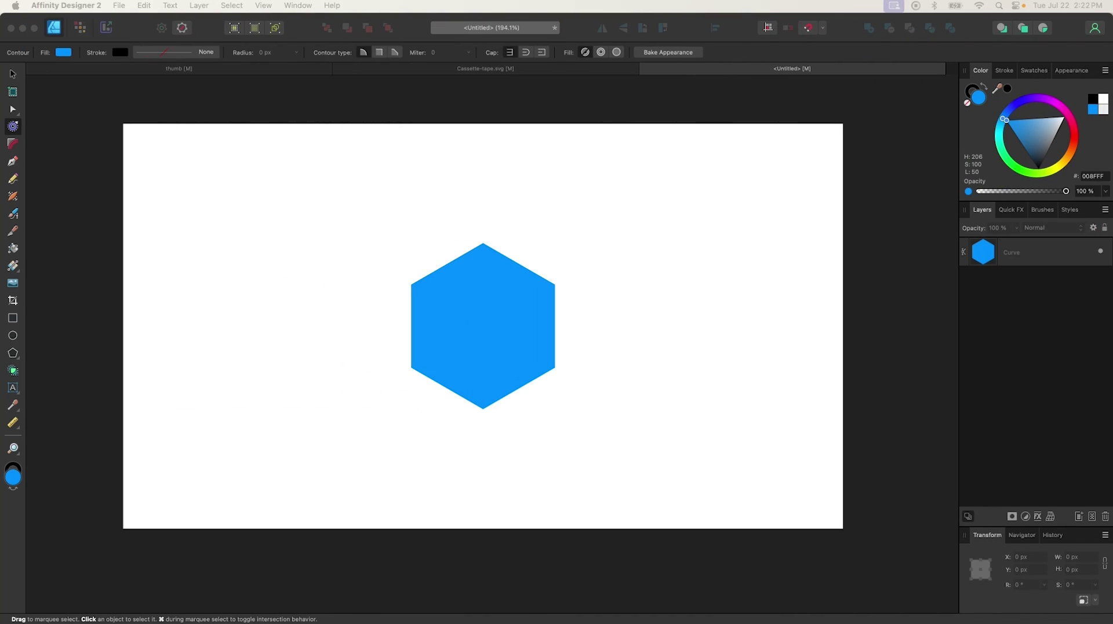
# Step: Add a contour to the blue hexagon, switch it to Miter corners, and widen it to 50.3 px
pyautogui.click(666, 210)
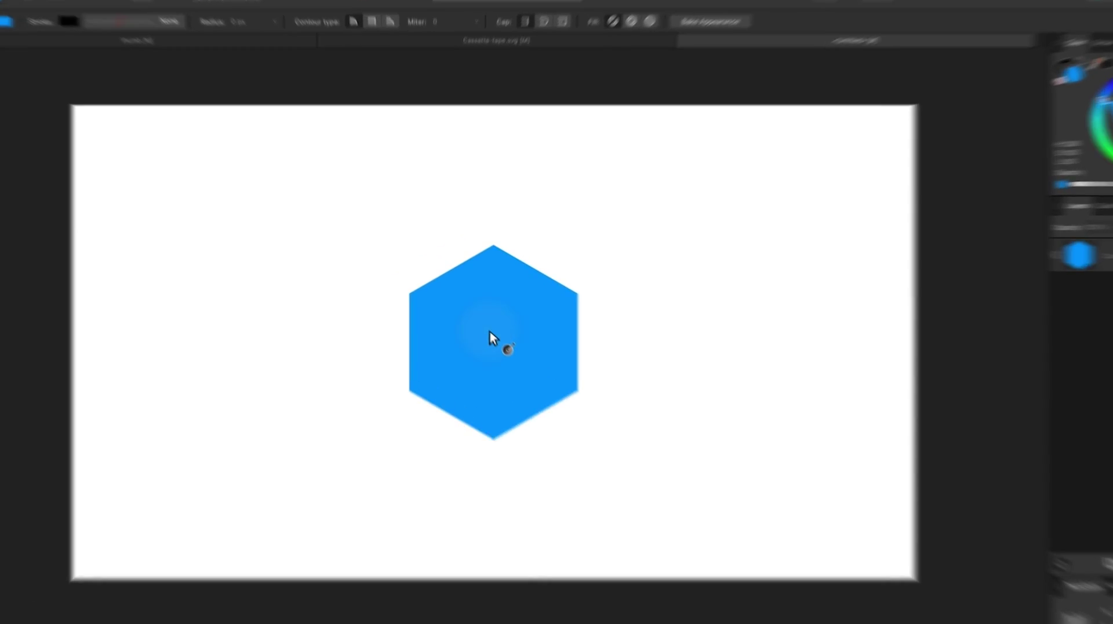
pyautogui.click(492, 335)
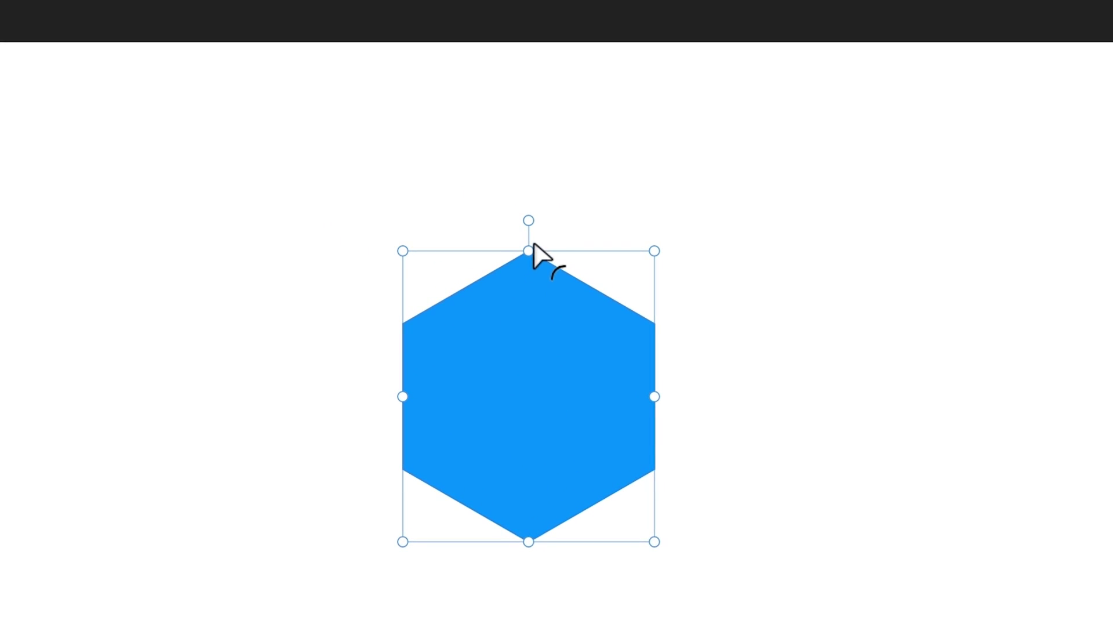
pyautogui.moveTo(528, 234)
pyautogui.mouseDown()
pyautogui.moveTo(539, 232)
pyautogui.moveTo(484, 236)
pyautogui.moveTo(588, 206)
pyautogui.moveTo(448, 226)
pyautogui.moveTo(511, 221)
pyautogui.mouseUp()
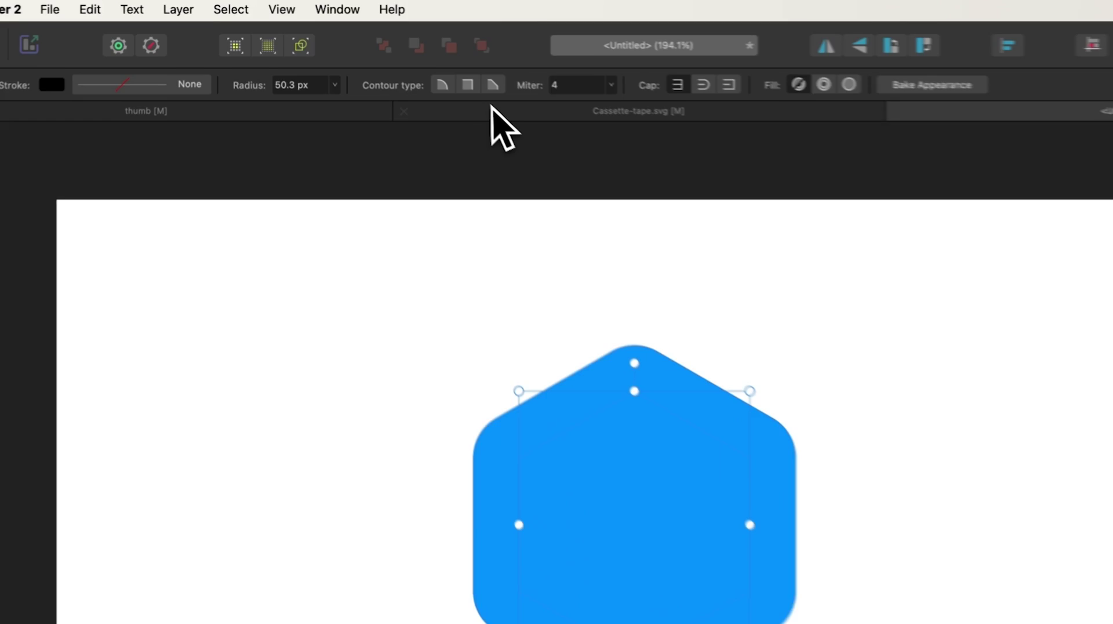
pyautogui.click(379, 52)
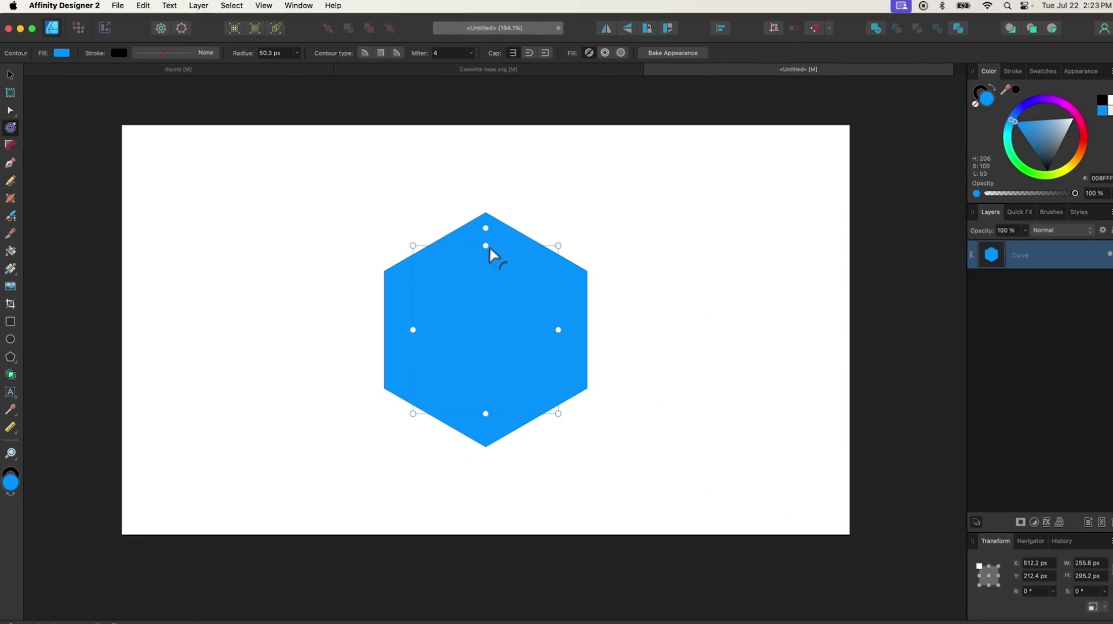
pyautogui.moveTo(513, 268); pyautogui.dragTo(518, 264)
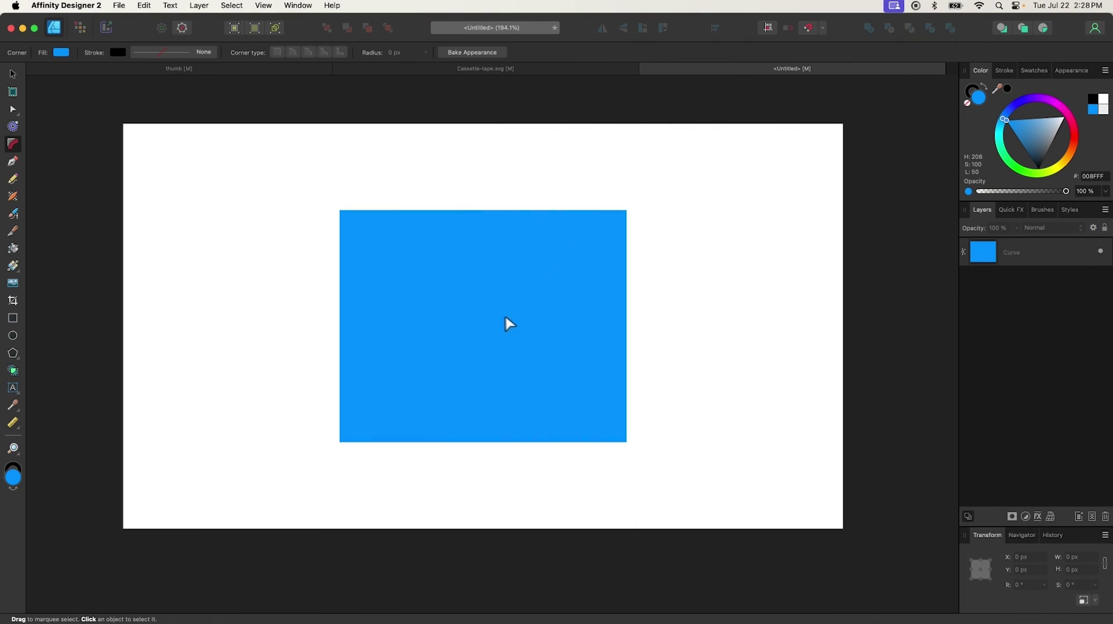
# Step: Round the rectangle's top-left corner, then round both bottom corners to 121.8 px
pyautogui.click(478, 299)
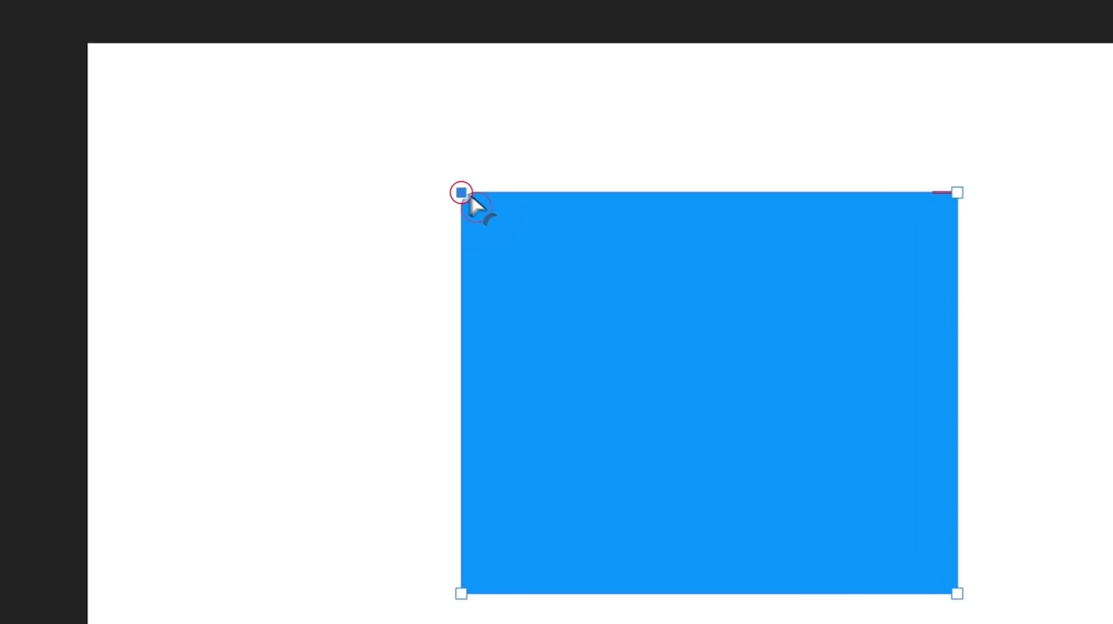
pyautogui.moveTo(339, 211); pyautogui.dragTo(375, 242)
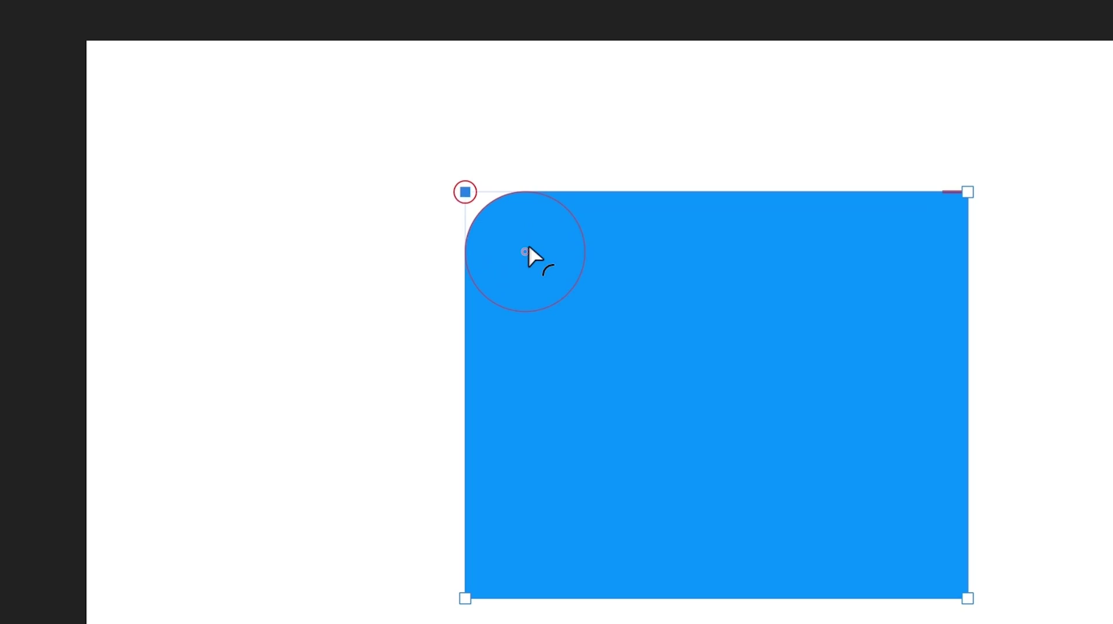
pyautogui.moveTo(528, 247); pyautogui.dragTo(509, 241)
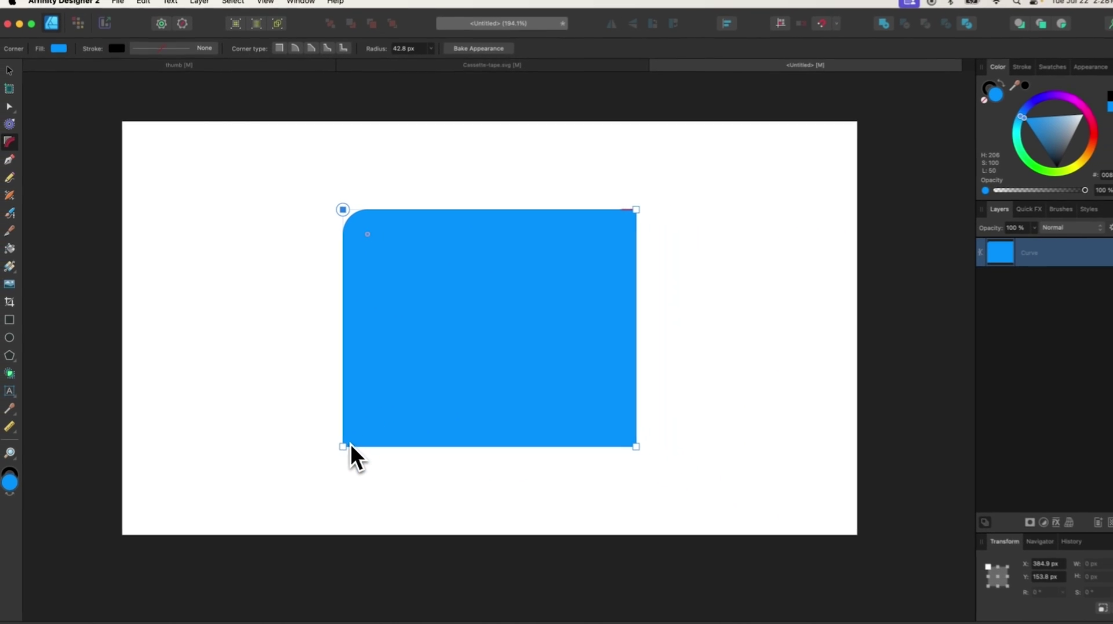
pyautogui.click(343, 446)
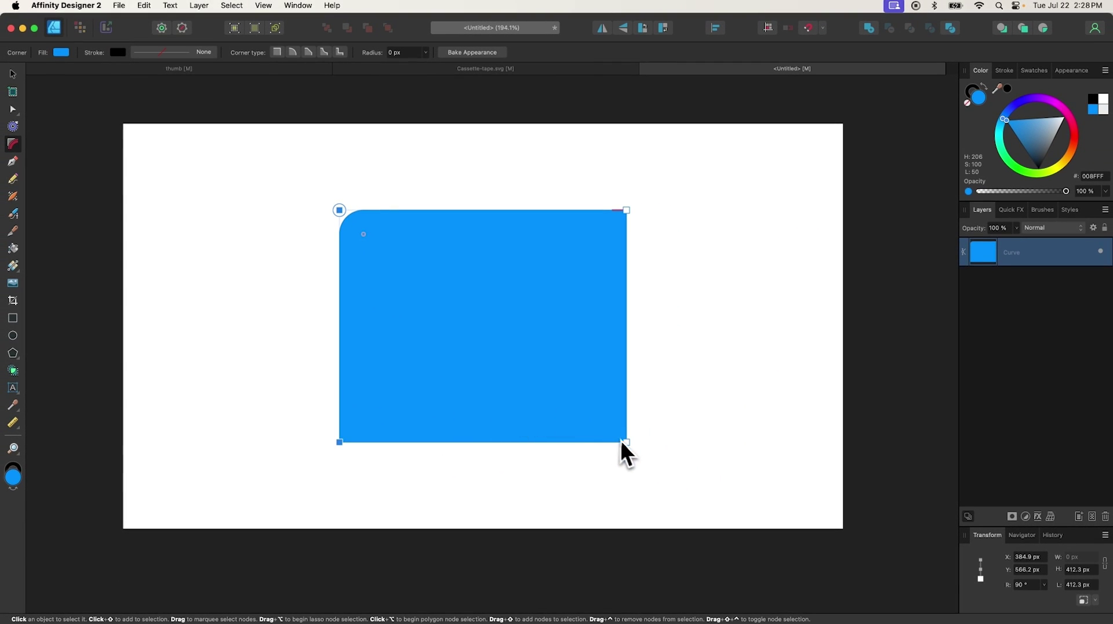
pyautogui.click(626, 441)
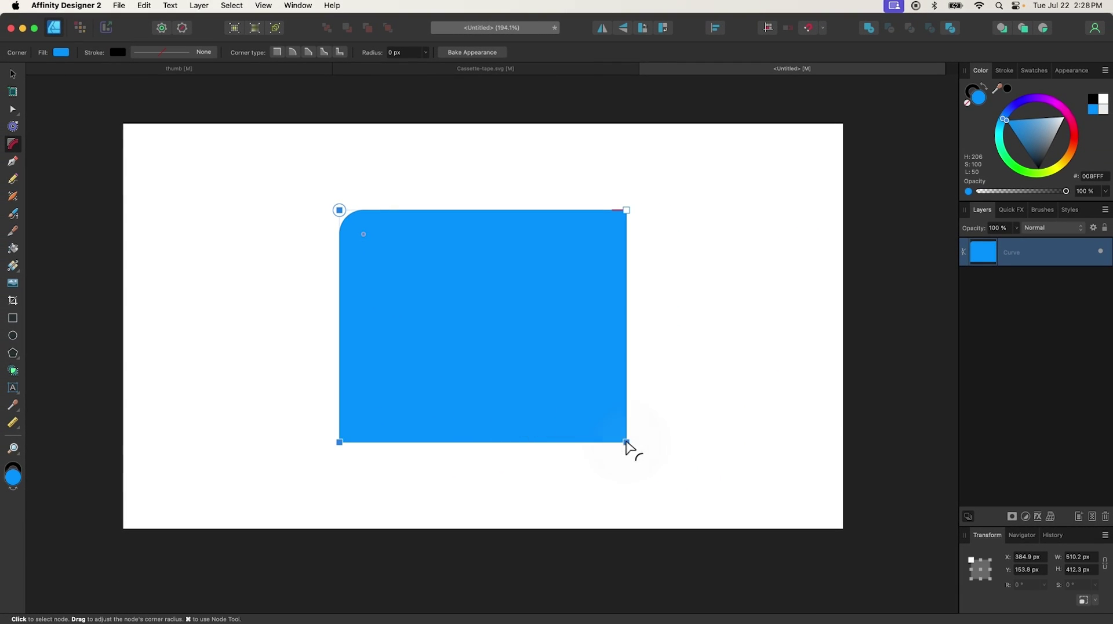
pyautogui.moveTo(626, 444); pyautogui.dragTo(559, 377)
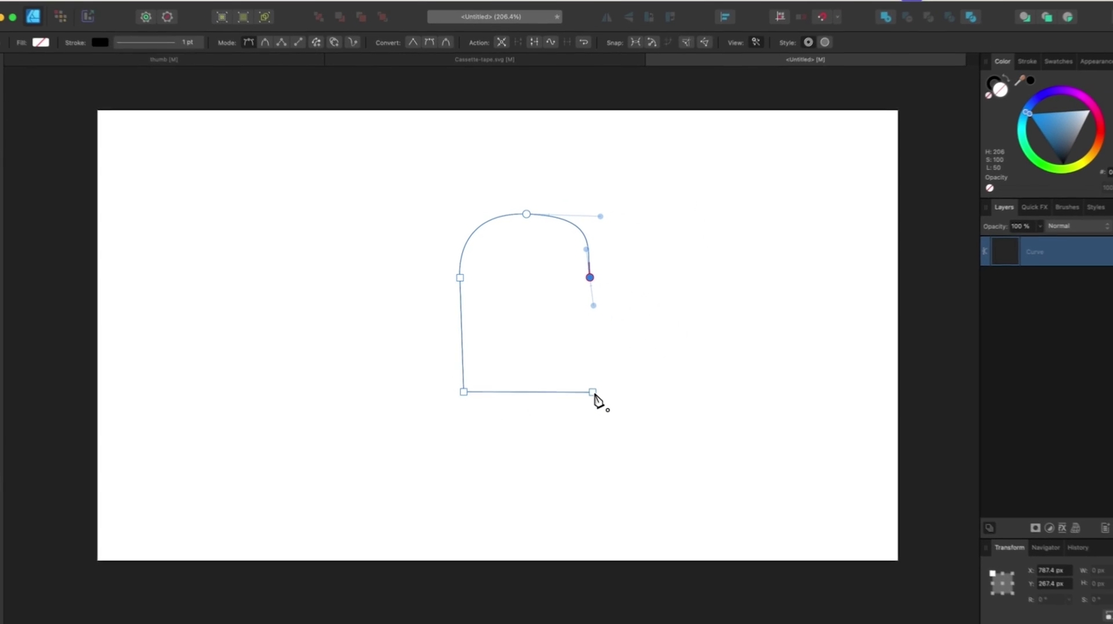
# Step: Close the arch path back at its starting node
pyautogui.click(652, 477)
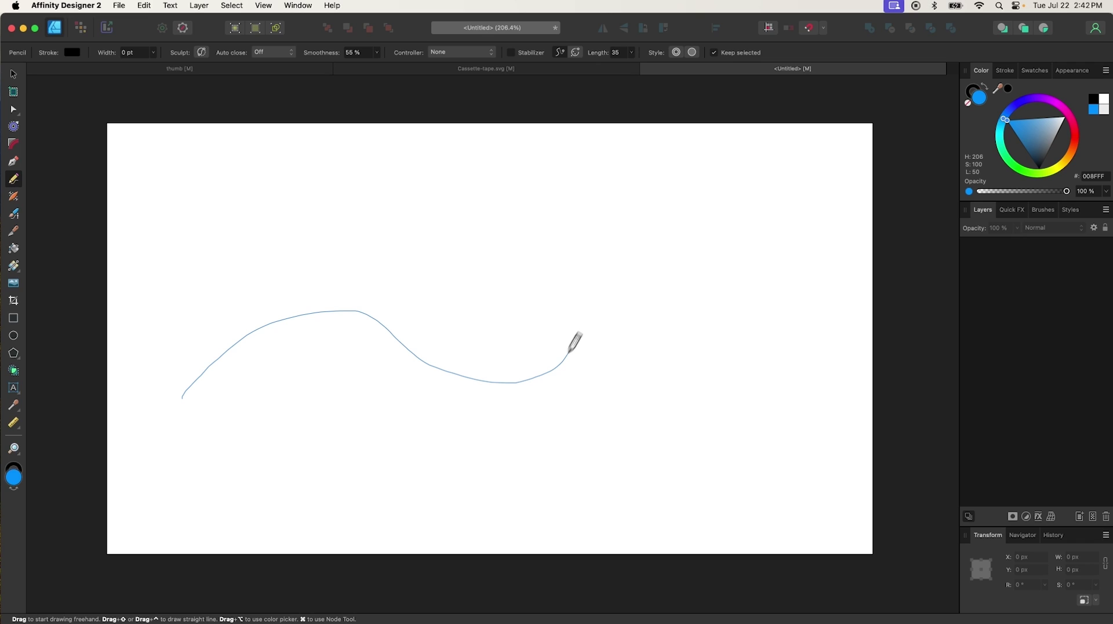
# Step: Draw a wavy pencil line and set the pencil Smoothness to 53%
pyautogui.moveTo(693, 383); pyautogui.dragTo(692, 384)
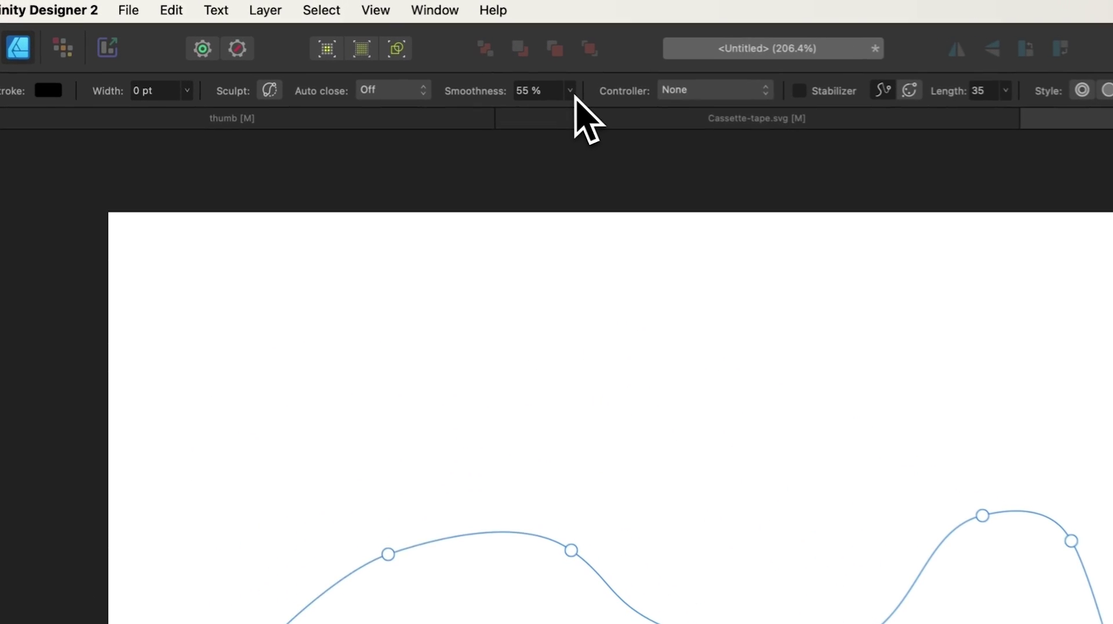
pyautogui.click(377, 52)
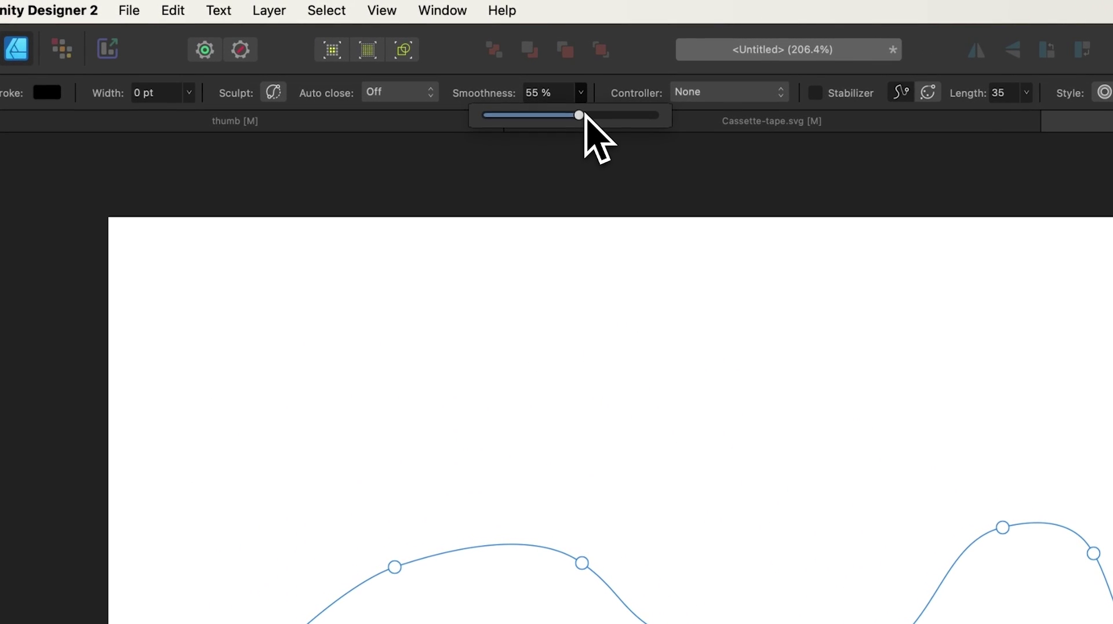
pyautogui.moveTo(582, 119); pyautogui.dragTo(558, 119)
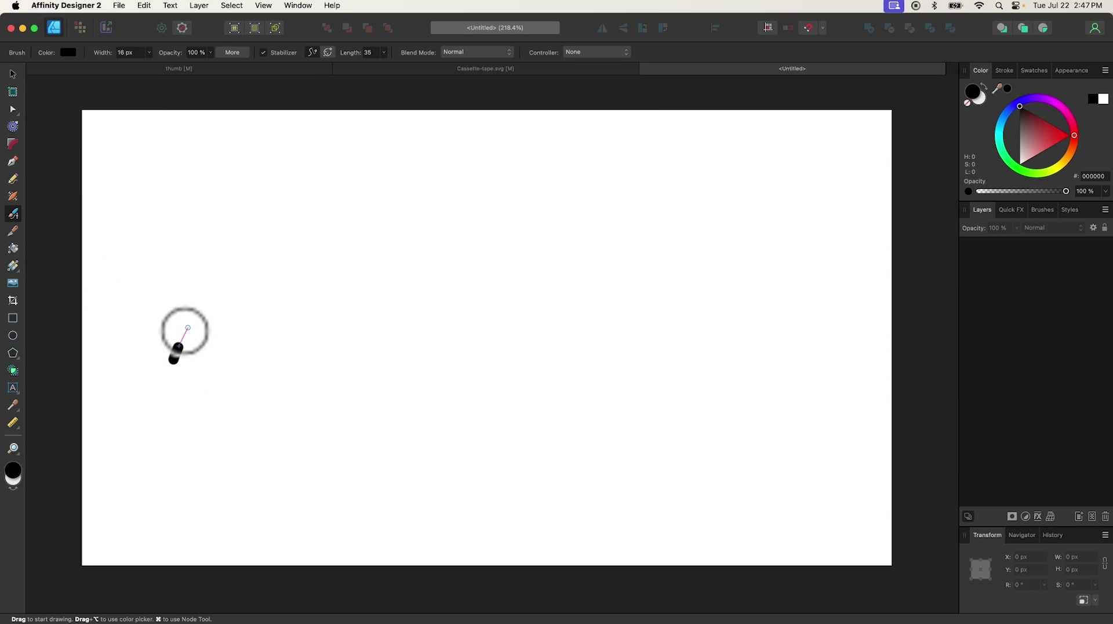
# Step: Paint a wavy stroke, try several Markers brushes, and finish with Quick Marker Stroke 02
pyautogui.moveTo(188, 328)
pyautogui.mouseDown()
pyautogui.moveTo(228, 299)
pyautogui.moveTo(300, 306)
pyautogui.moveTo(330, 361)
pyautogui.moveTo(457, 362)
pyautogui.moveTo(514, 292)
pyautogui.moveTo(577, 257)
pyautogui.moveTo(651, 332)
pyautogui.moveTo(681, 384)
pyautogui.moveTo(731, 358)
pyautogui.mouseUp()
pyautogui.press('v')
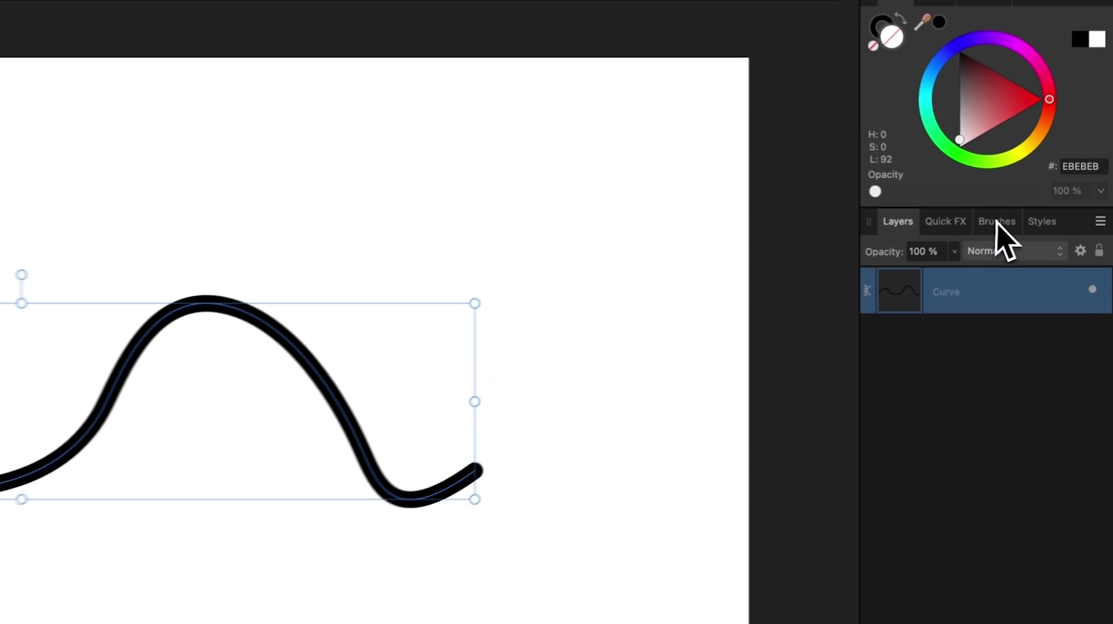
pyautogui.click(1042, 209)
pyautogui.click(1012, 274)
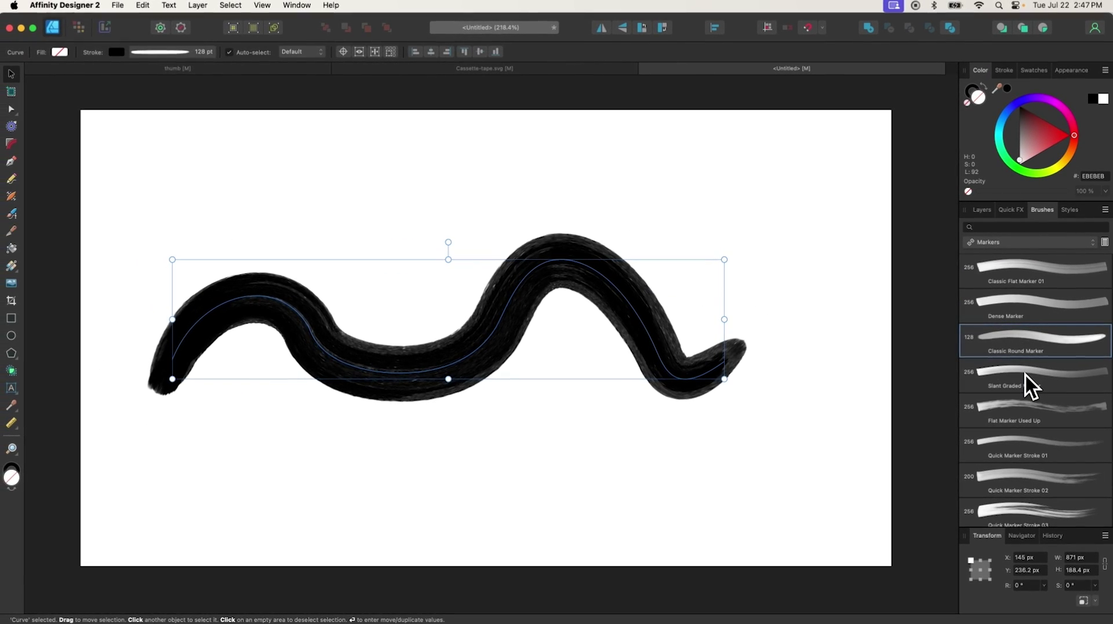
pyautogui.click(958, 512)
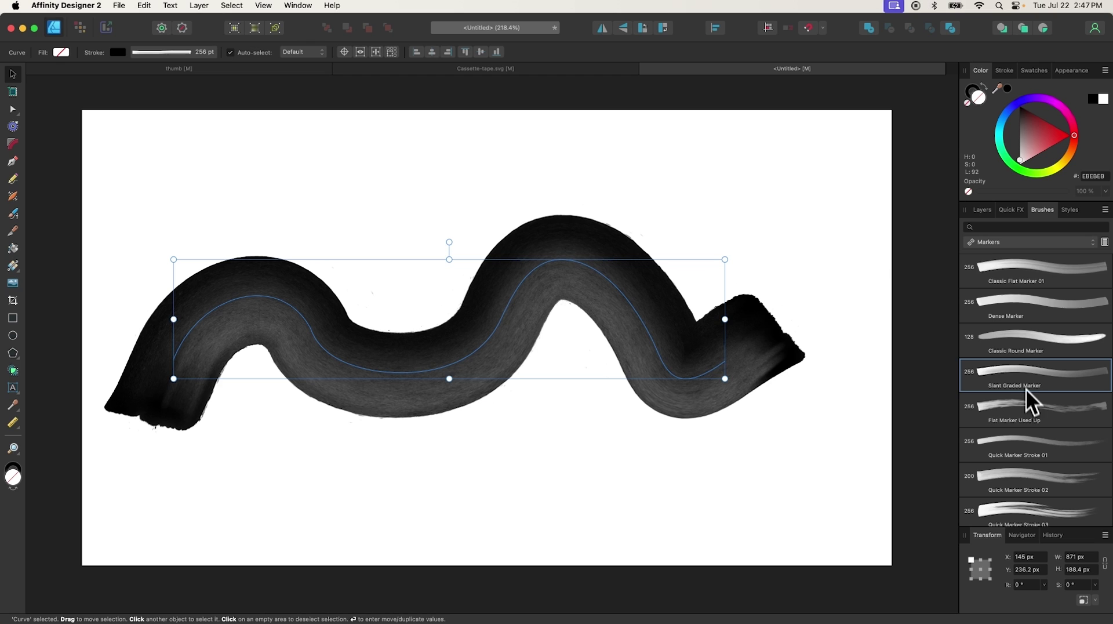
pyautogui.click(1027, 405)
pyautogui.click(1019, 445)
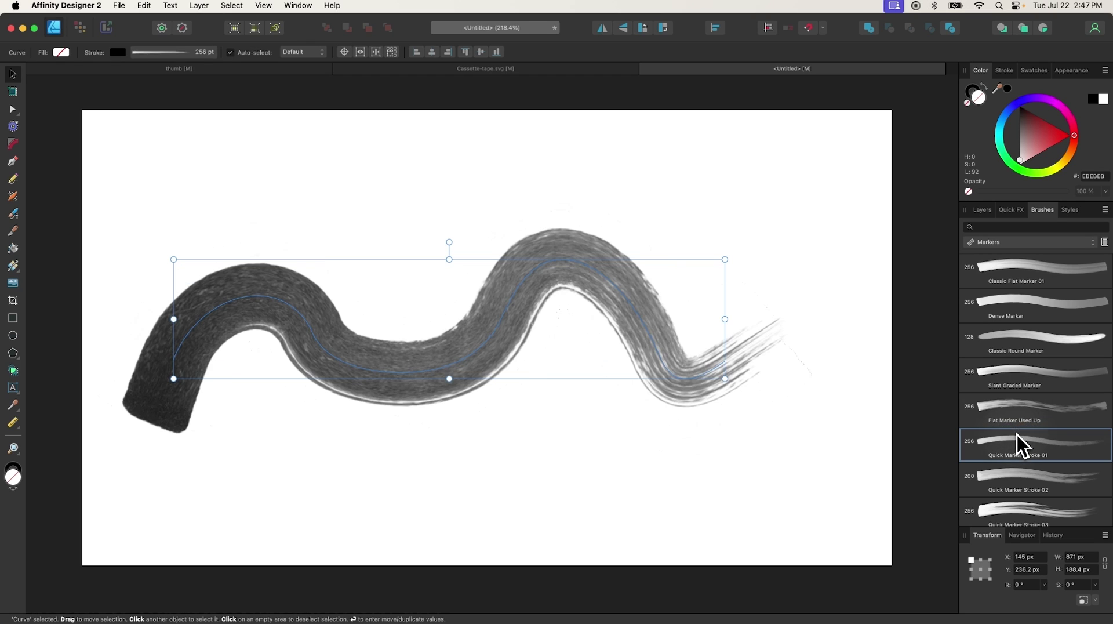
pyautogui.click(1017, 468)
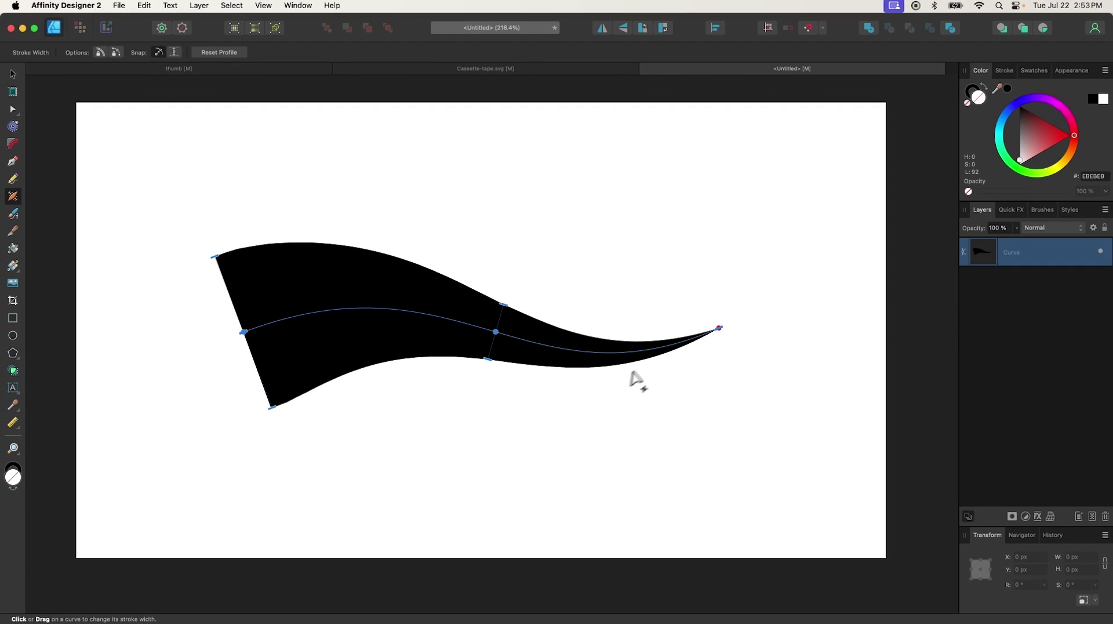
# Step: Flare the curve's stroke wide at its left end, tapering toward the right
pyautogui.moveTo(661, 351)
pyautogui.mouseDown()
pyautogui.moveTo(678, 402)
pyautogui.moveTo(738, 484)
pyautogui.moveTo(812, 489)
pyautogui.moveTo(823, 479)
pyautogui.mouseUp()
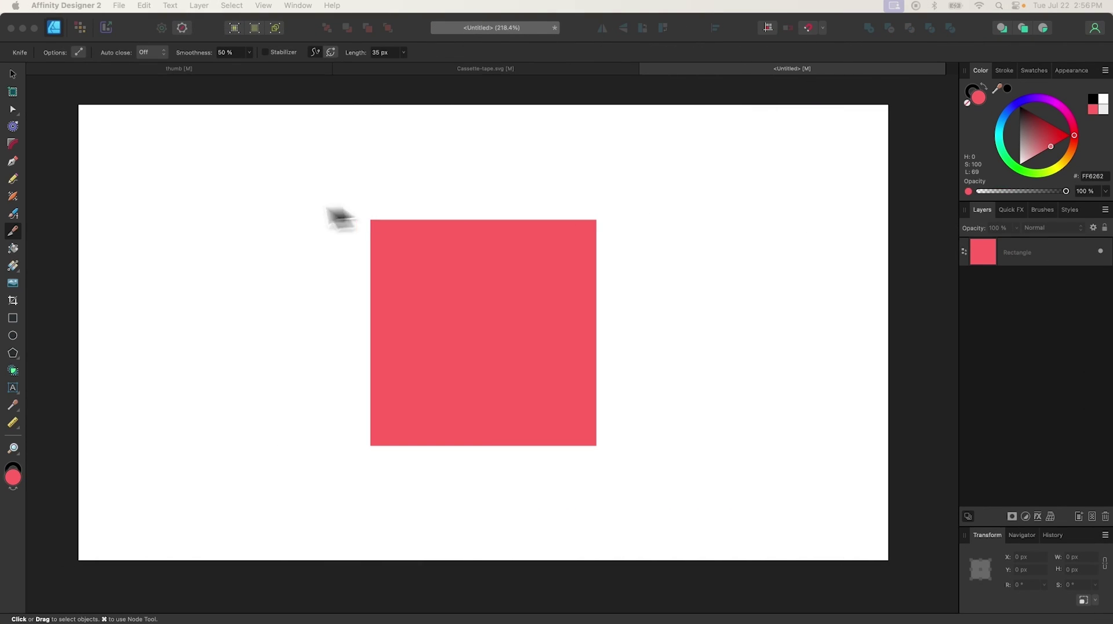
# Step: Slice the red square with a curved top cut, a top-left cut, and straight horizontal and vertical cuts
pyautogui.click(20, 229)
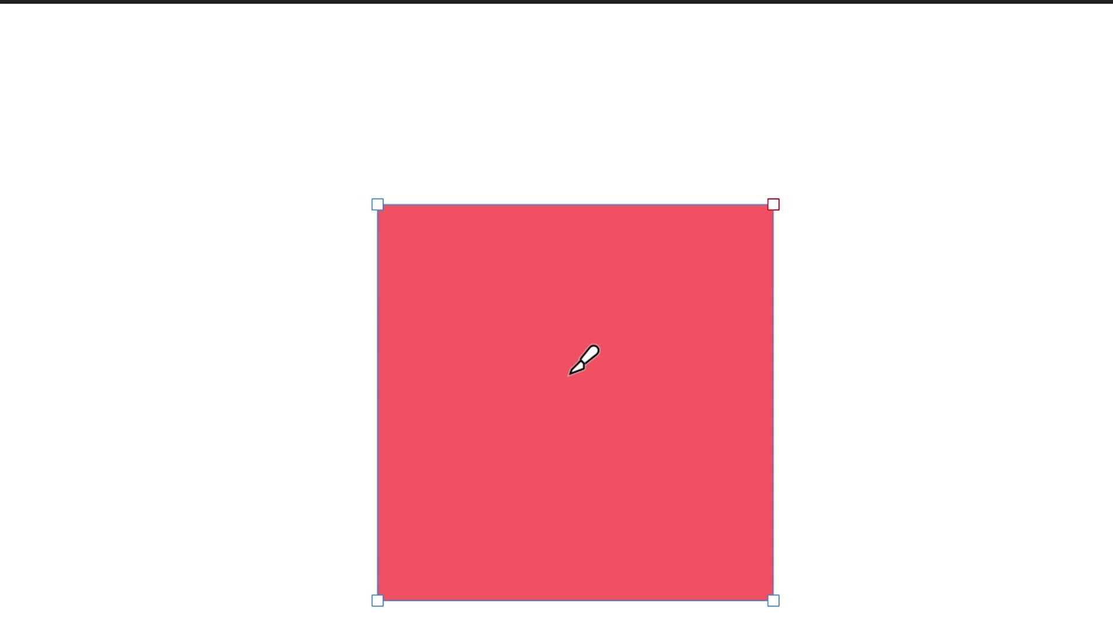
pyautogui.moveTo(502, 227)
pyautogui.mouseDown()
pyautogui.moveTo(690, 298)
pyautogui.moveTo(904, 202)
pyautogui.mouseUp()
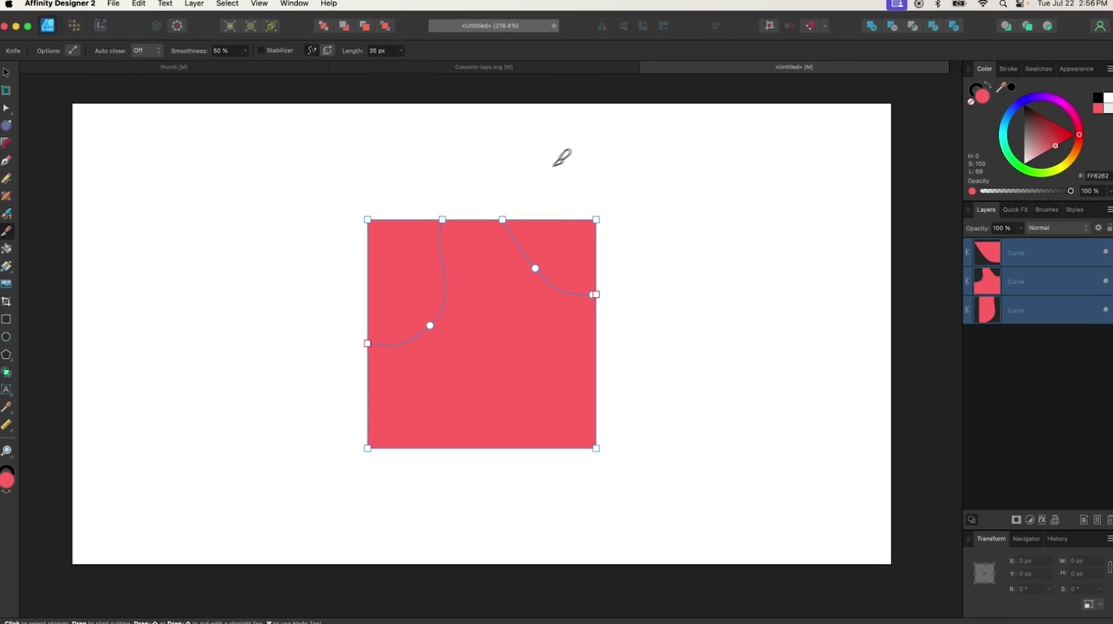
pyautogui.moveTo(587, 164)
pyautogui.mouseDown()
pyautogui.moveTo(508, 230)
pyautogui.moveTo(409, 273)
pyautogui.moveTo(302, 305)
pyautogui.moveTo(255, 276)
pyautogui.mouseUp()
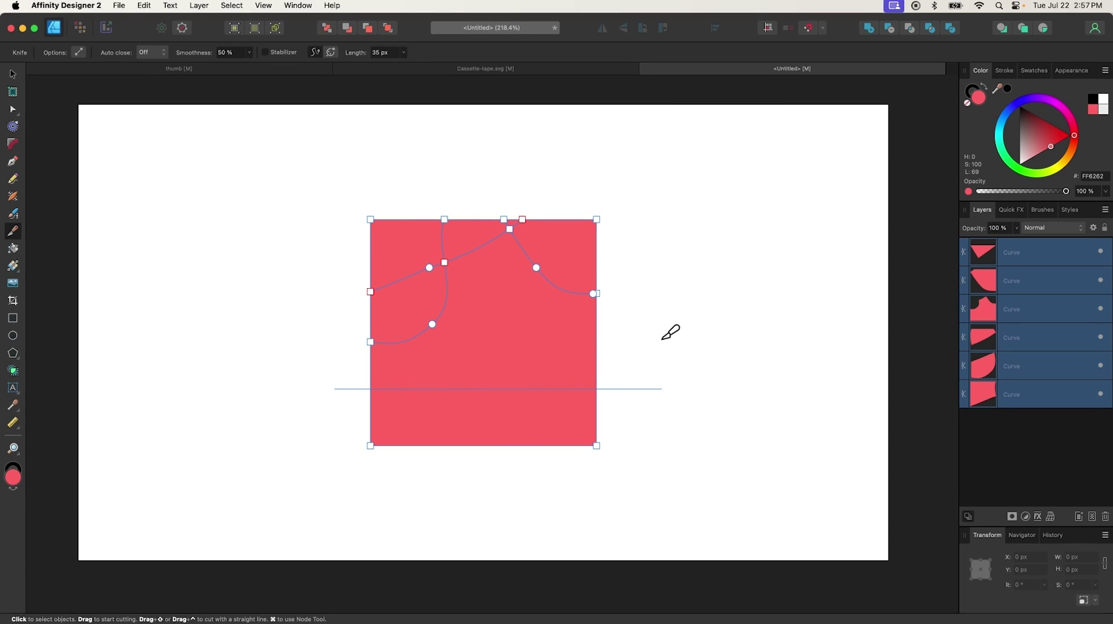
pyautogui.moveTo(662, 339); pyautogui.dragTo(662, 339)
pyautogui.moveTo(529, 121); pyautogui.dragTo(527, 136)
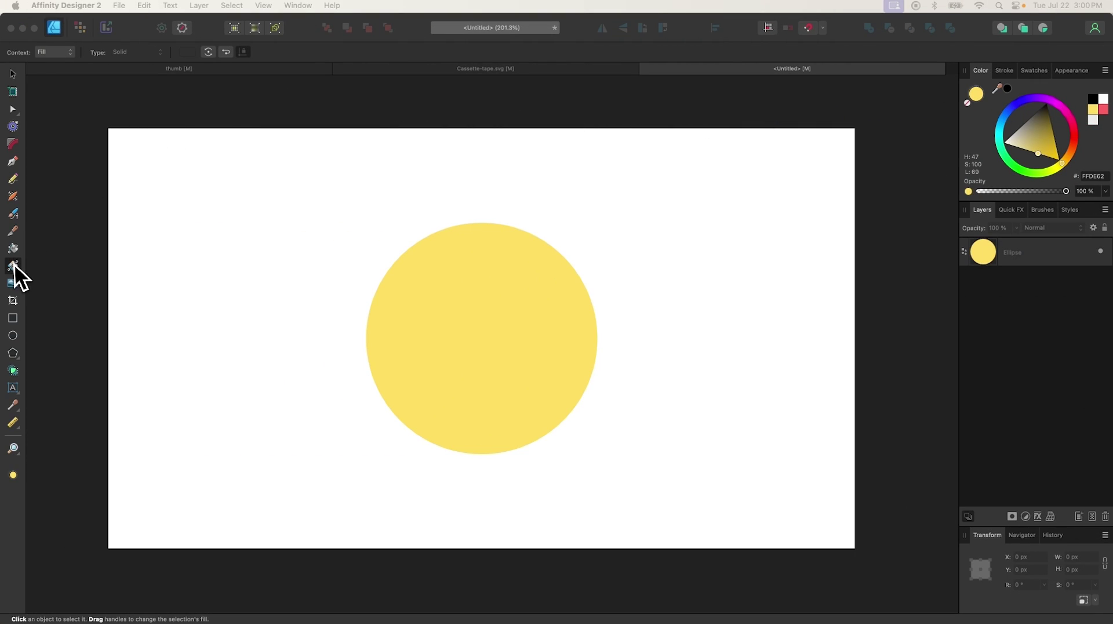
# Step: Give the yellow circle a linear gradient whose end colour is red-orange
pyautogui.click(13, 265)
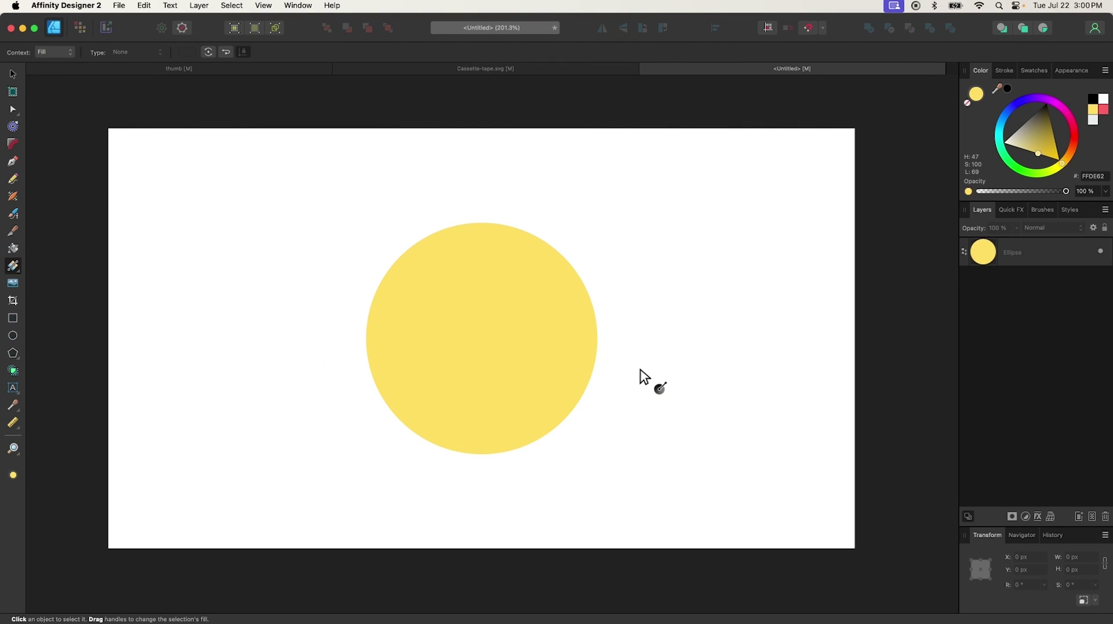
pyautogui.click(496, 311)
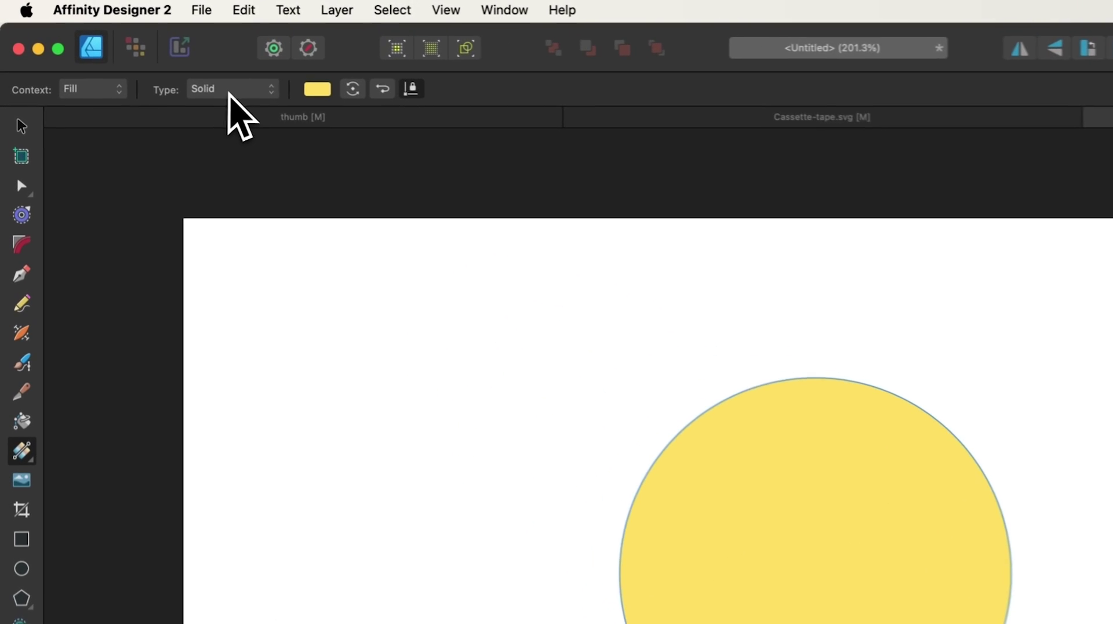
pyautogui.click(134, 52)
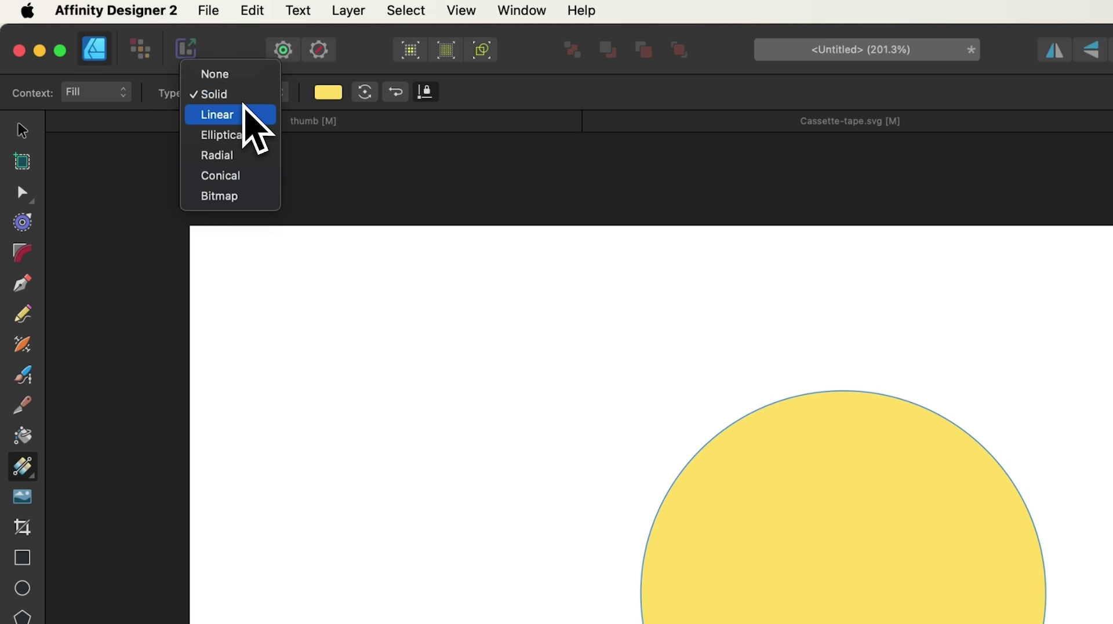
pyautogui.click(239, 116)
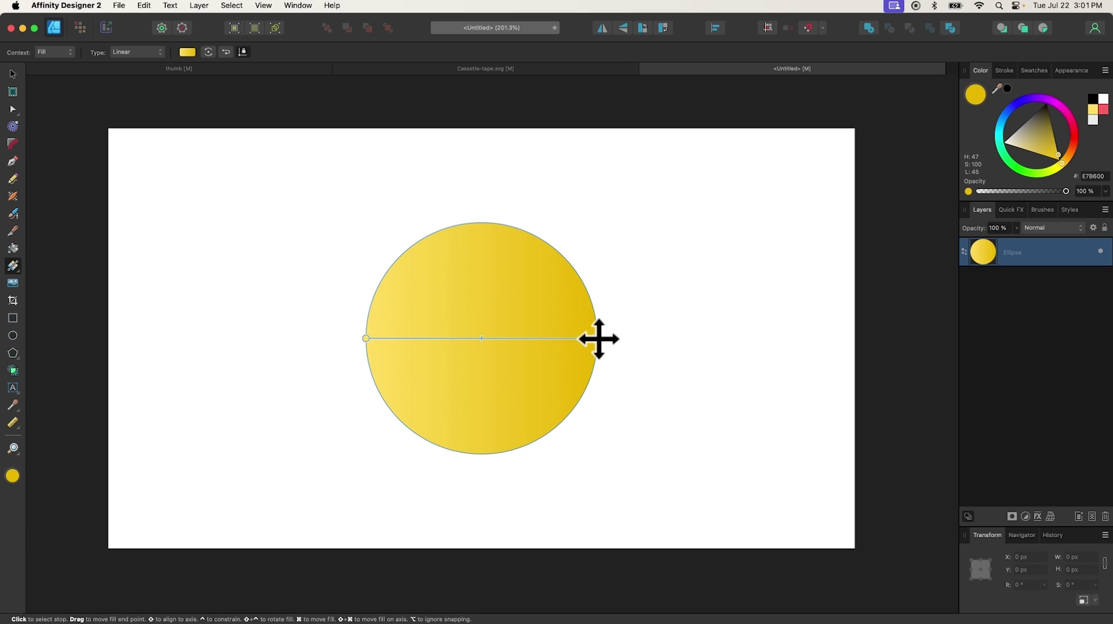
pyautogui.moveTo(1068, 119); pyautogui.dragTo(1073, 146)
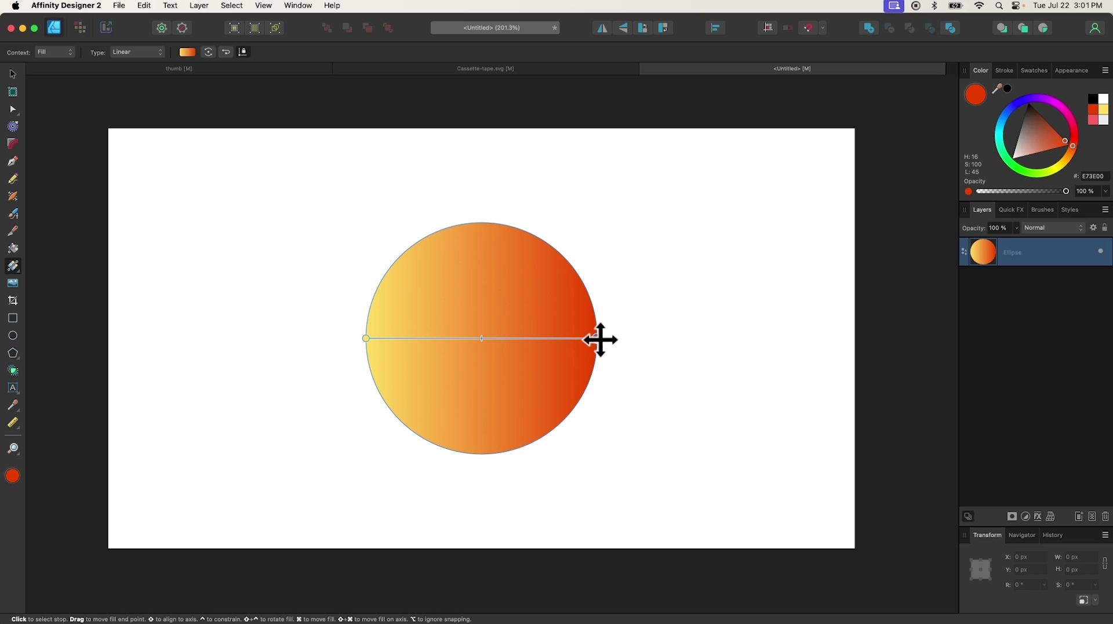
# Step: Reposition the gradient to run nearly horizontal, shift its midpoint and add a recoloured extra stop
pyautogui.moveTo(597, 338); pyautogui.dragTo(608, 422)
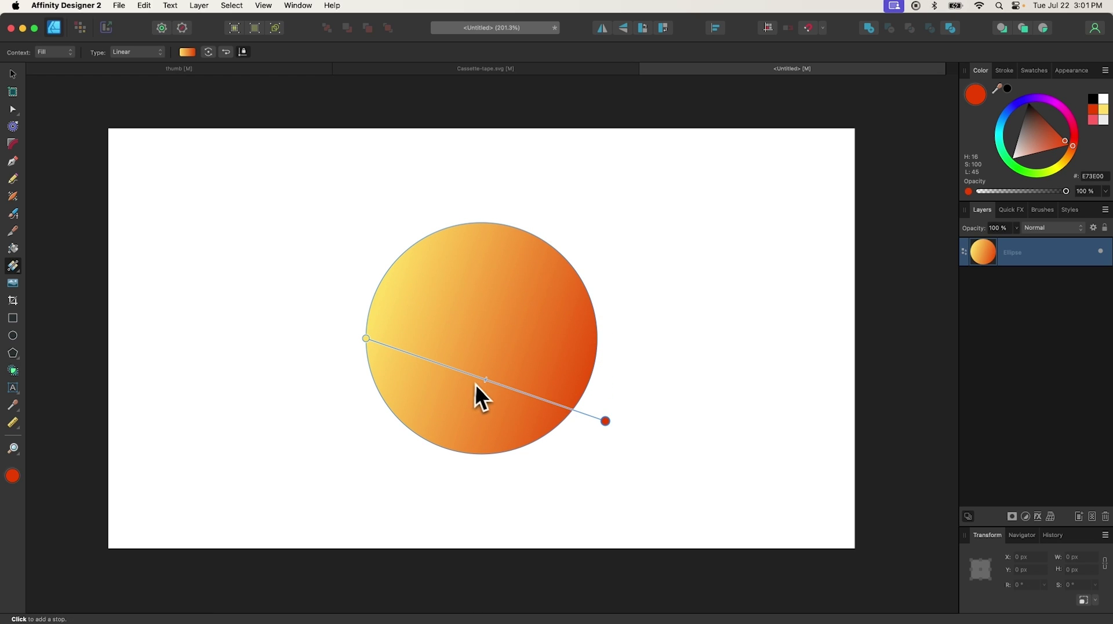
pyautogui.moveTo(484, 380)
pyautogui.mouseDown()
pyautogui.moveTo(437, 361)
pyautogui.moveTo(480, 376)
pyautogui.mouseUp()
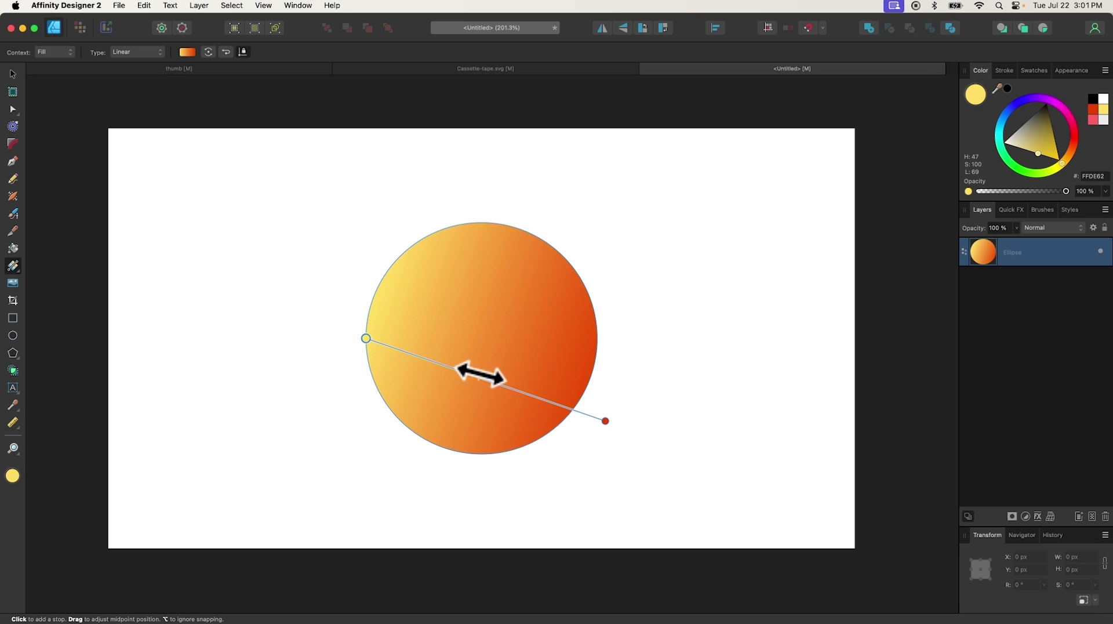
pyautogui.moveTo(605, 420); pyautogui.dragTo(554, 323)
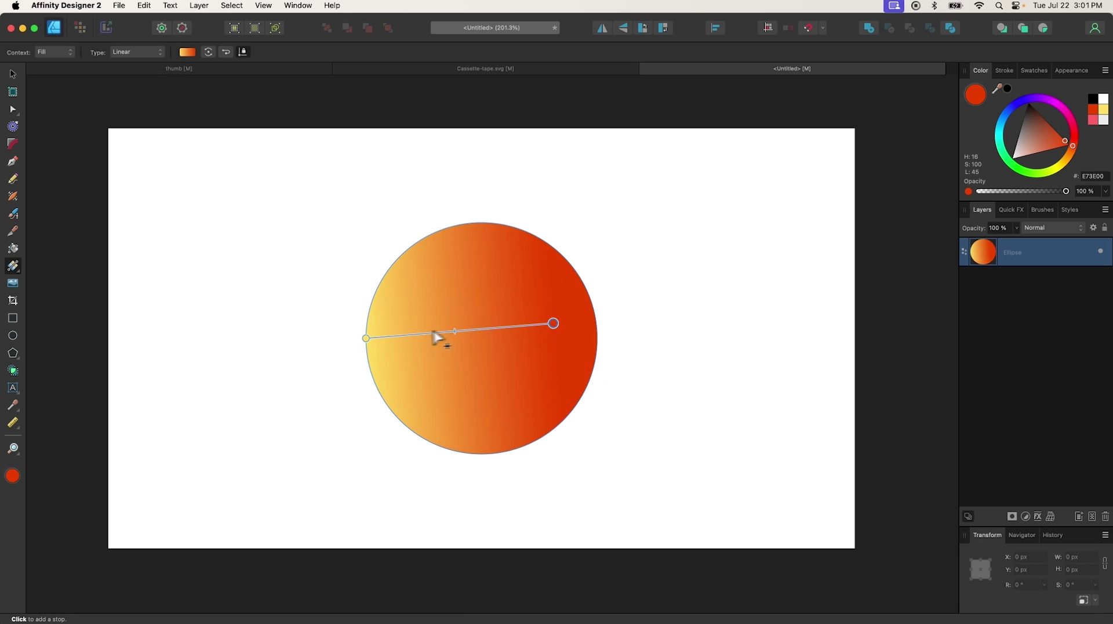
pyautogui.click(412, 334)
pyautogui.moveTo(1011, 100); pyautogui.dragTo(1007, 110)
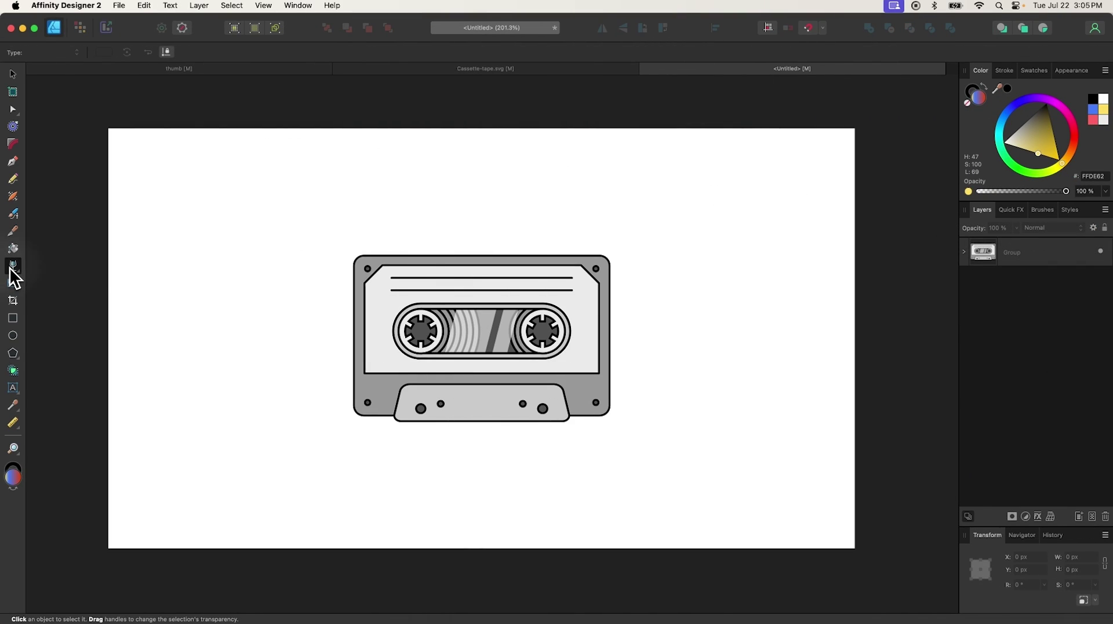
# Step: Apply an elliptical transparency gradient to the cassette, with its centre moved lower down
pyautogui.click(11, 268)
pyautogui.click(13, 272)
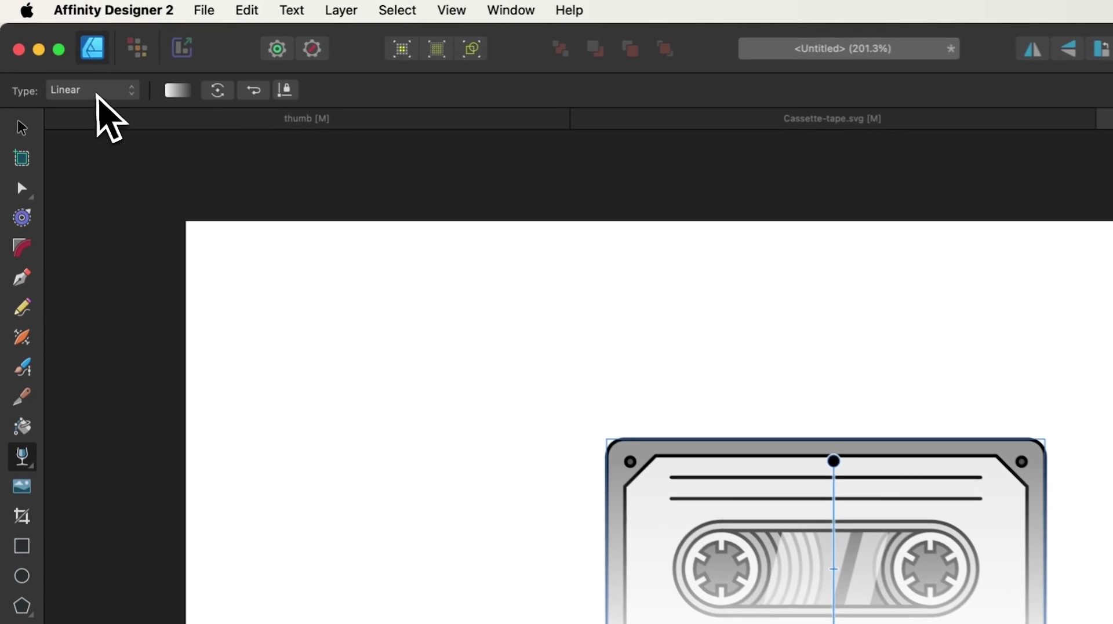
pyautogui.click(53, 52)
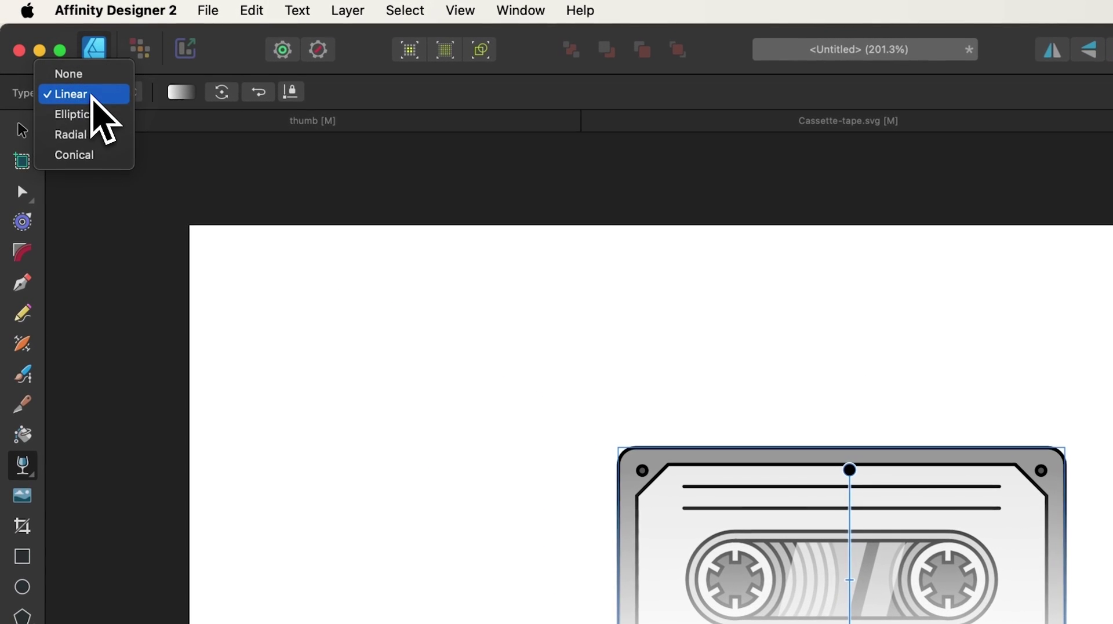
pyautogui.click(91, 116)
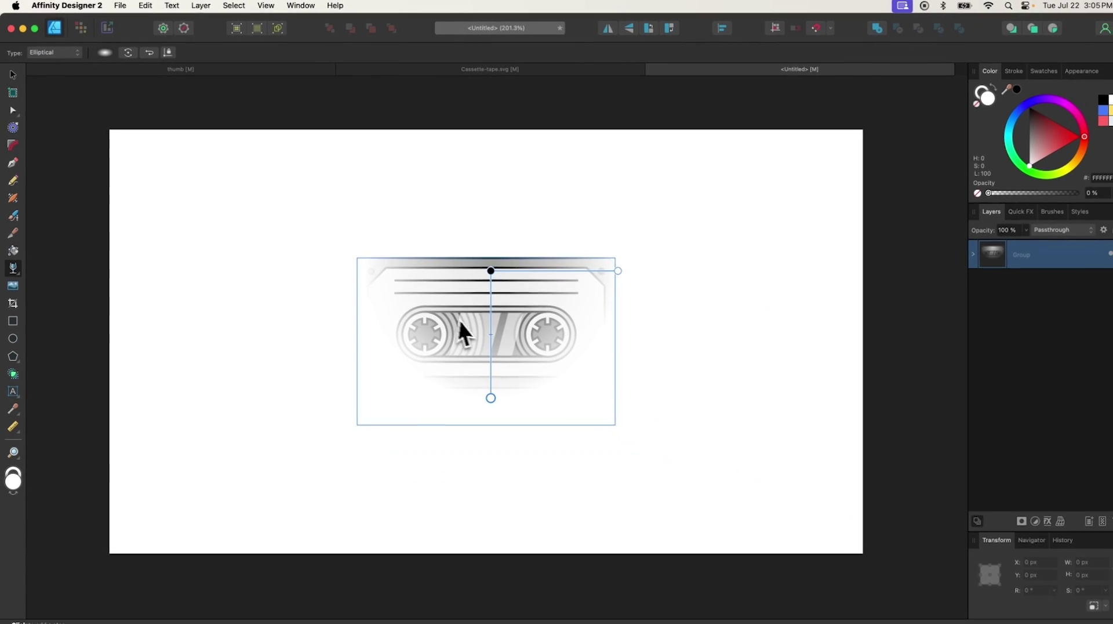
pyautogui.moveTo(487, 268); pyautogui.dragTo(464, 363)
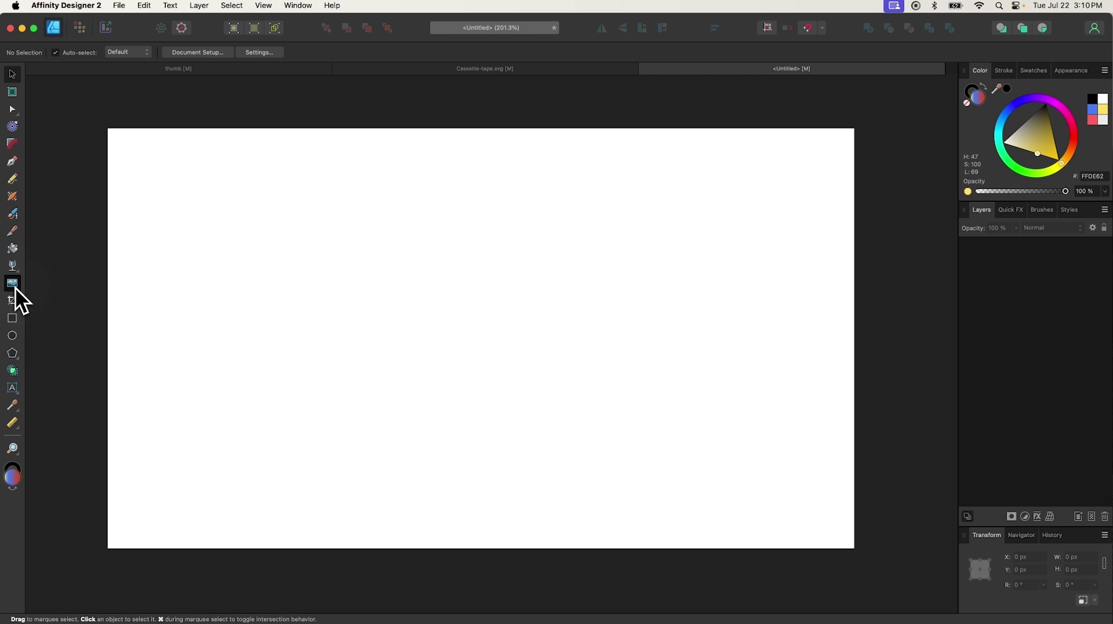
# Step: Place Cassette-tape.svg in the middle of the blank page
pyautogui.click(15, 286)
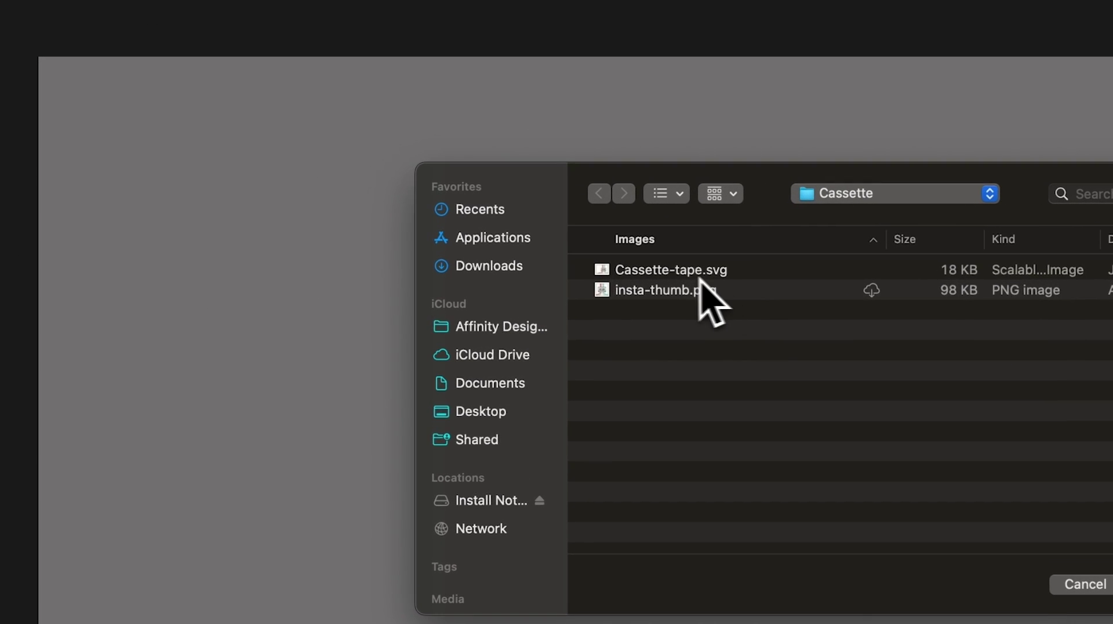
pyautogui.click(684, 269)
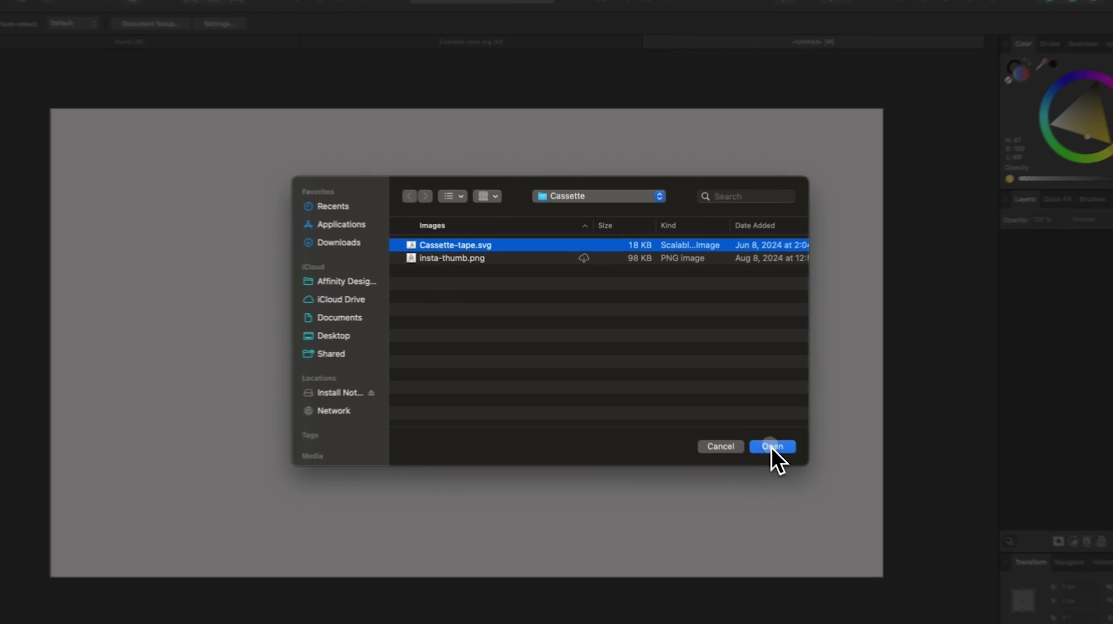
pyautogui.click(771, 446)
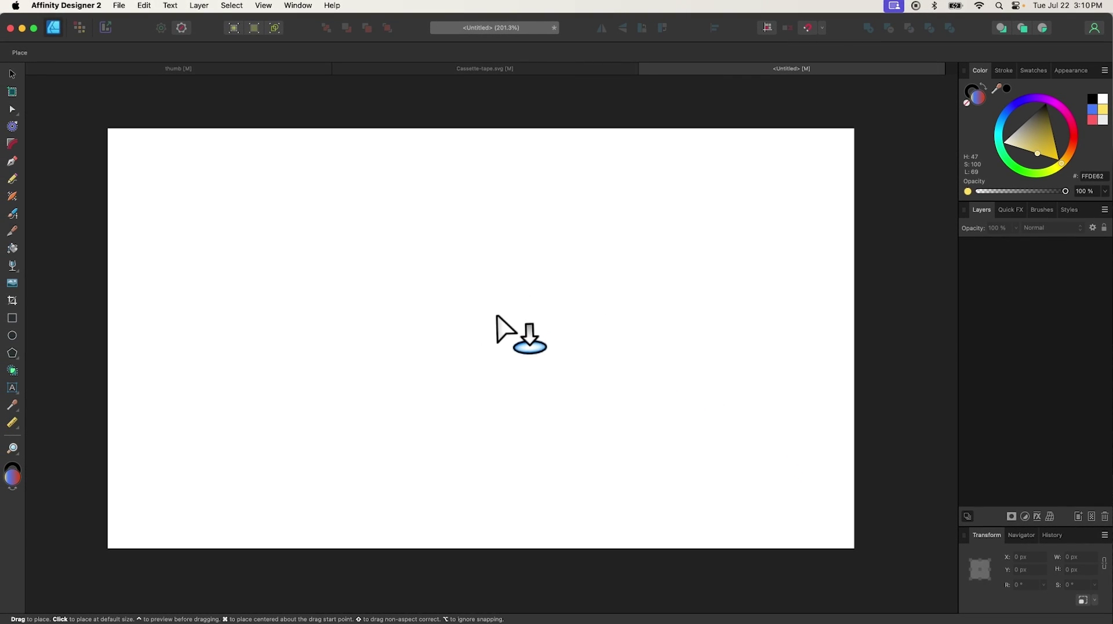
pyautogui.click(496, 318)
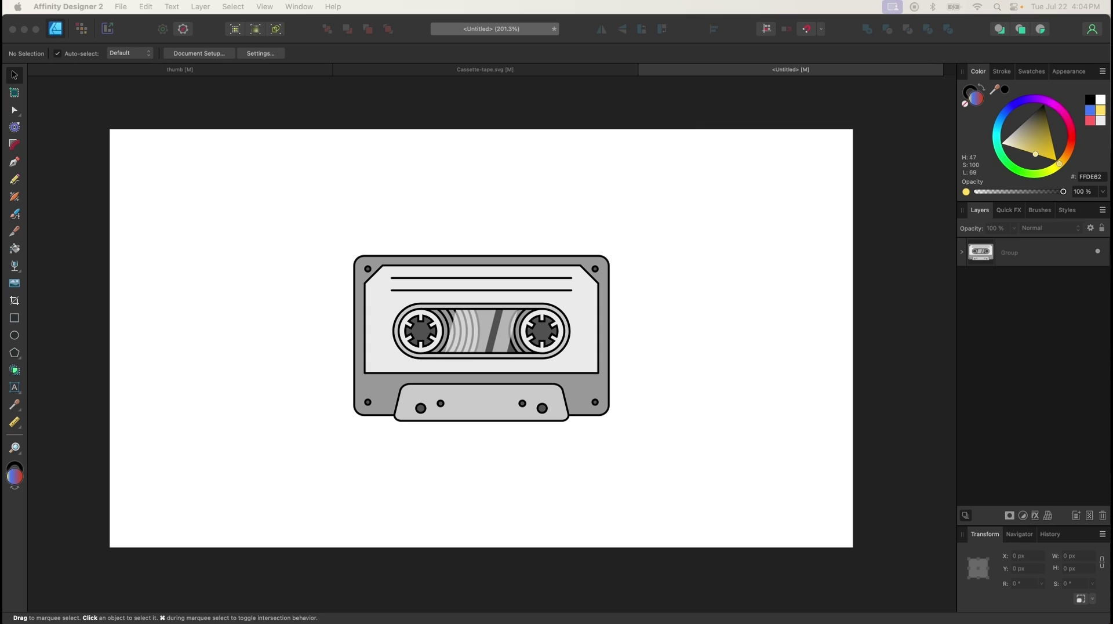
# Step: Crop the cassette drawing, trimming its right, bottom, left and top edges
pyautogui.click(16, 300)
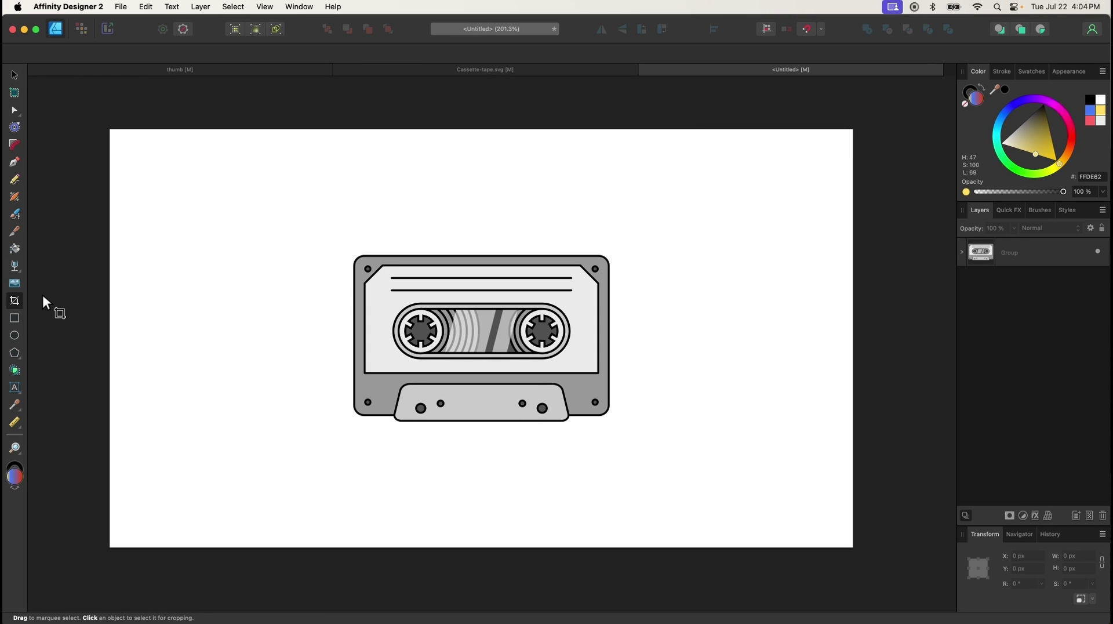
pyautogui.click(515, 289)
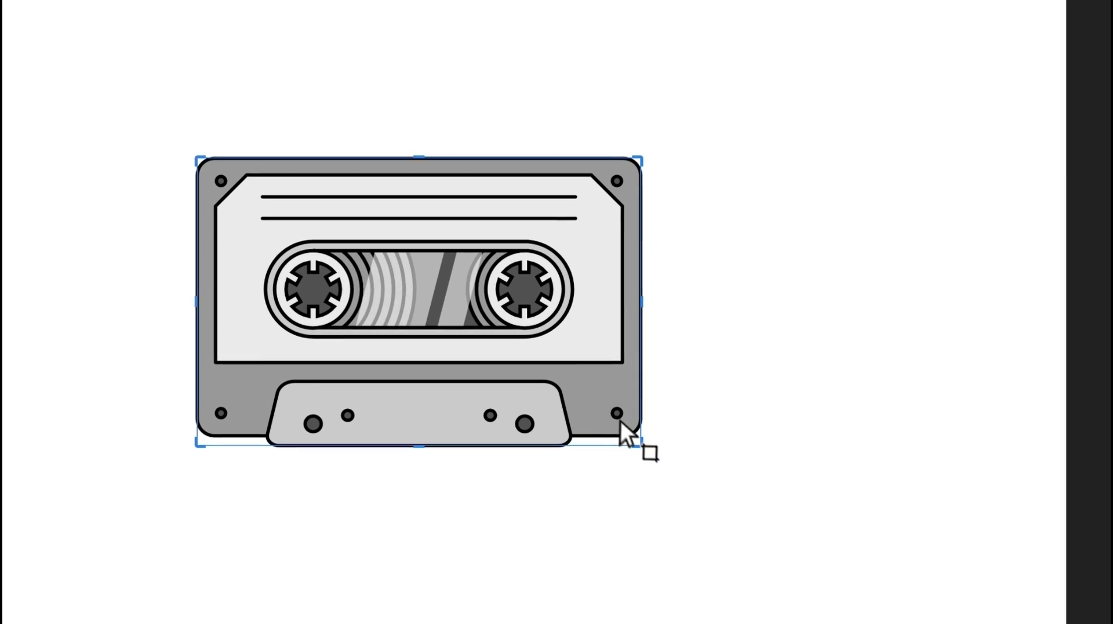
pyautogui.moveTo(634, 442); pyautogui.dragTo(588, 400)
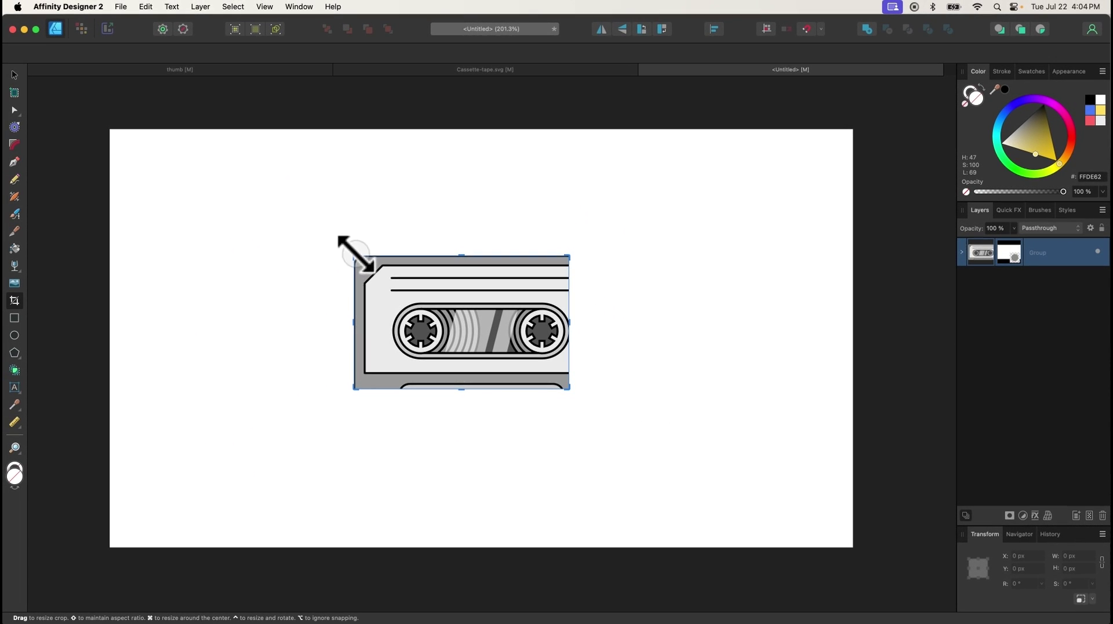
pyautogui.moveTo(349, 253); pyautogui.dragTo(388, 281)
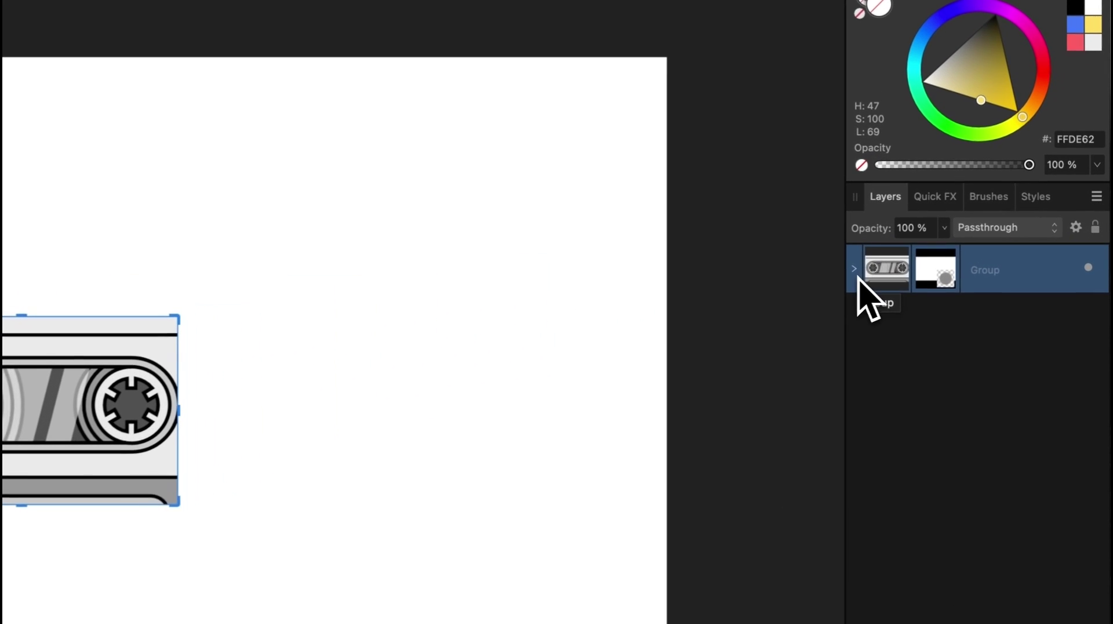
# Step: Delete the Rectangle crop mask inside the cassette group to uncrop it
pyautogui.click(962, 253)
pyautogui.click(977, 327)
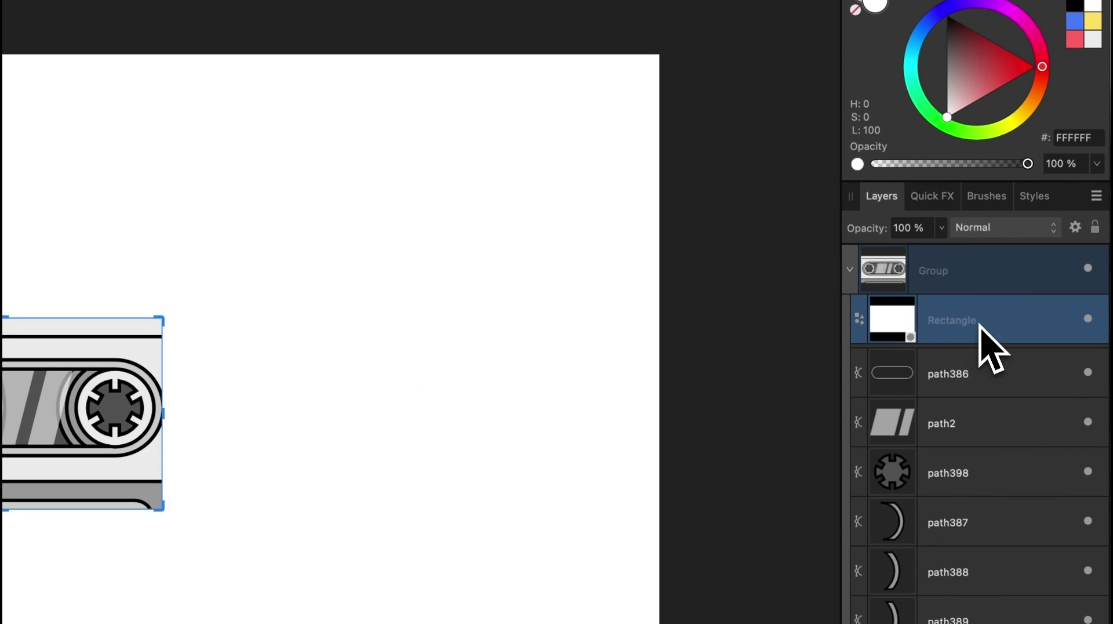
pyautogui.press('Delete')
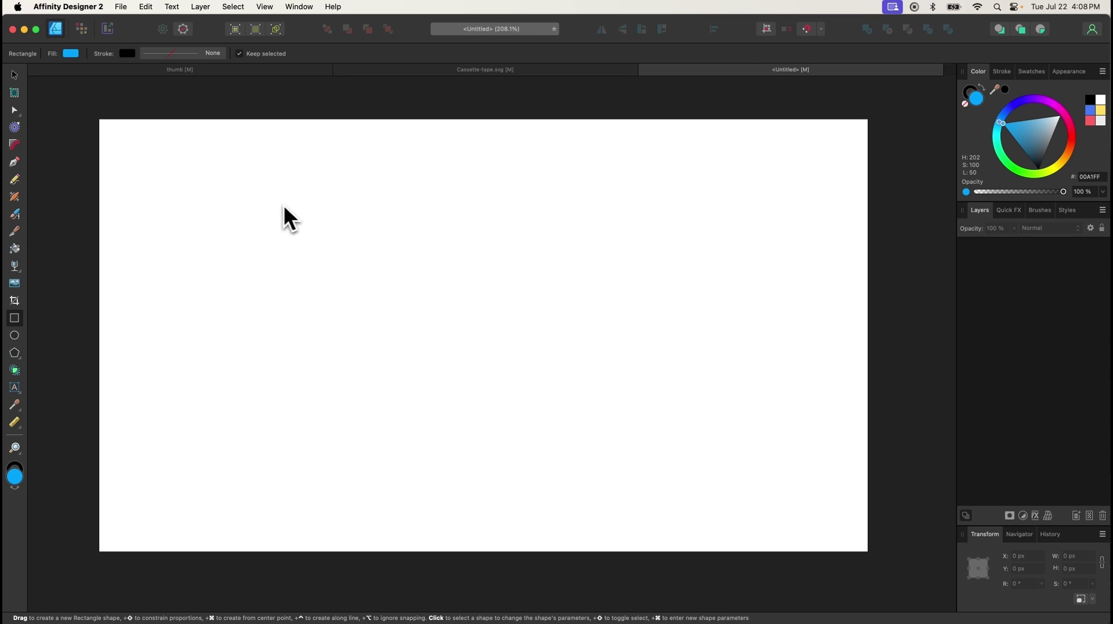
pyautogui.moveTo(266, 190)
pyautogui.mouseDown()
pyautogui.moveTo(614, 384)
pyautogui.moveTo(688, 449)
pyautogui.moveTo(772, 450)
pyautogui.moveTo(728, 448)
pyautogui.moveTo(693, 418)
pyautogui.moveTo(478, 335)
pyautogui.moveTo(483, 371)
pyautogui.moveTo(450, 378)
pyautogui.moveTo(474, 408)
pyautogui.mouseUp()
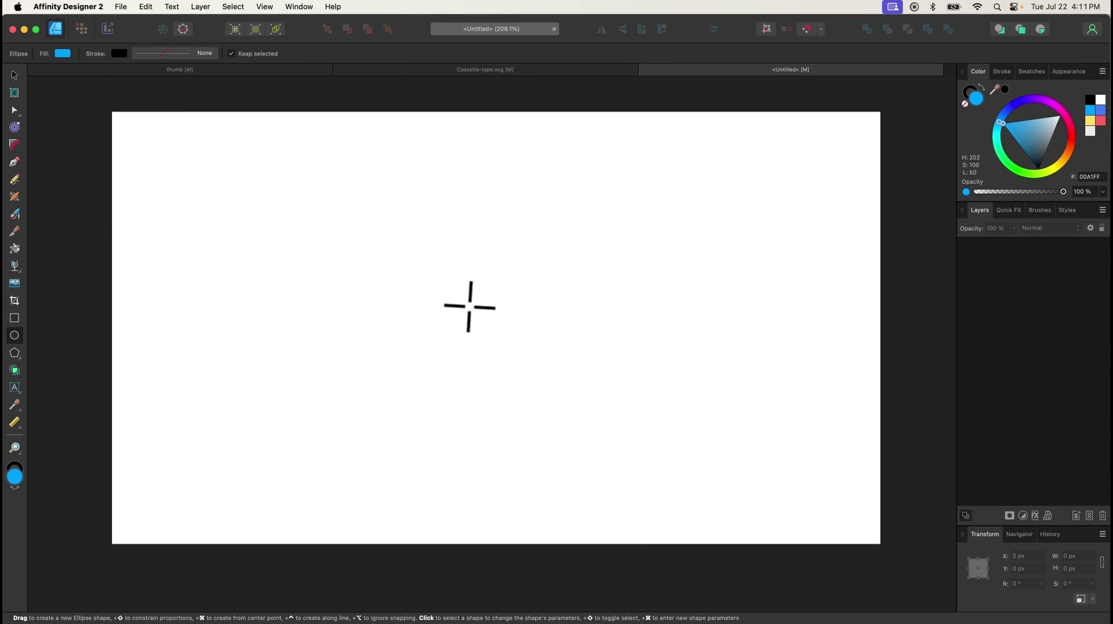
pyautogui.moveTo(513, 312); pyautogui.dragTo(651, 413)
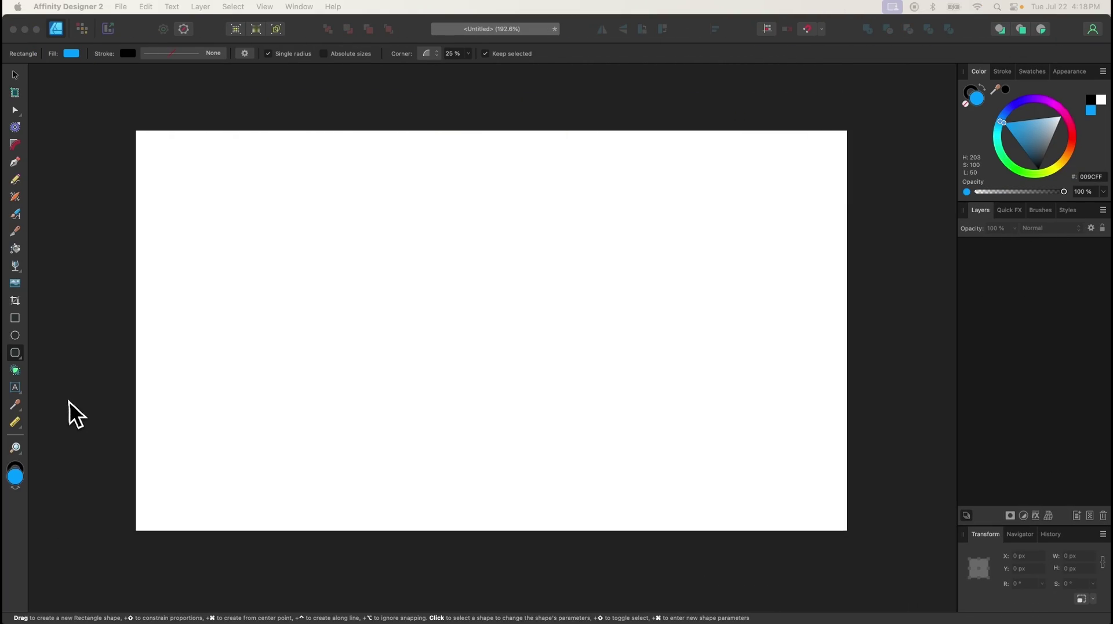
# Step: Draw a page-wide blue rounded rectangle with 7 % corners, then show the other shape types
pyautogui.click(16, 354)
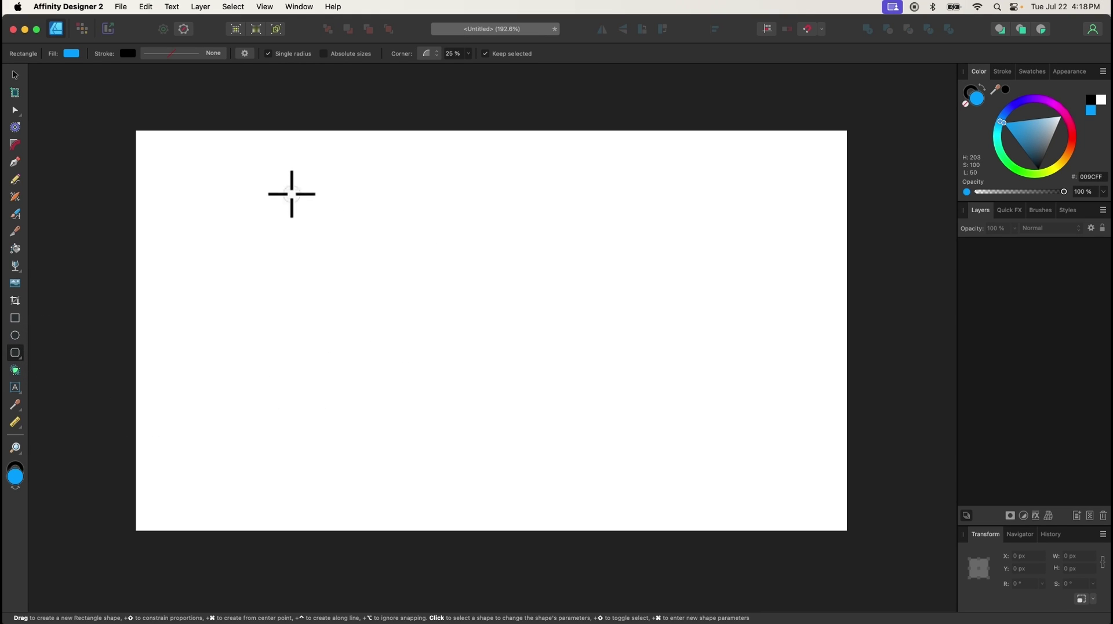
pyautogui.moveTo(292, 194); pyautogui.dragTo(718, 471)
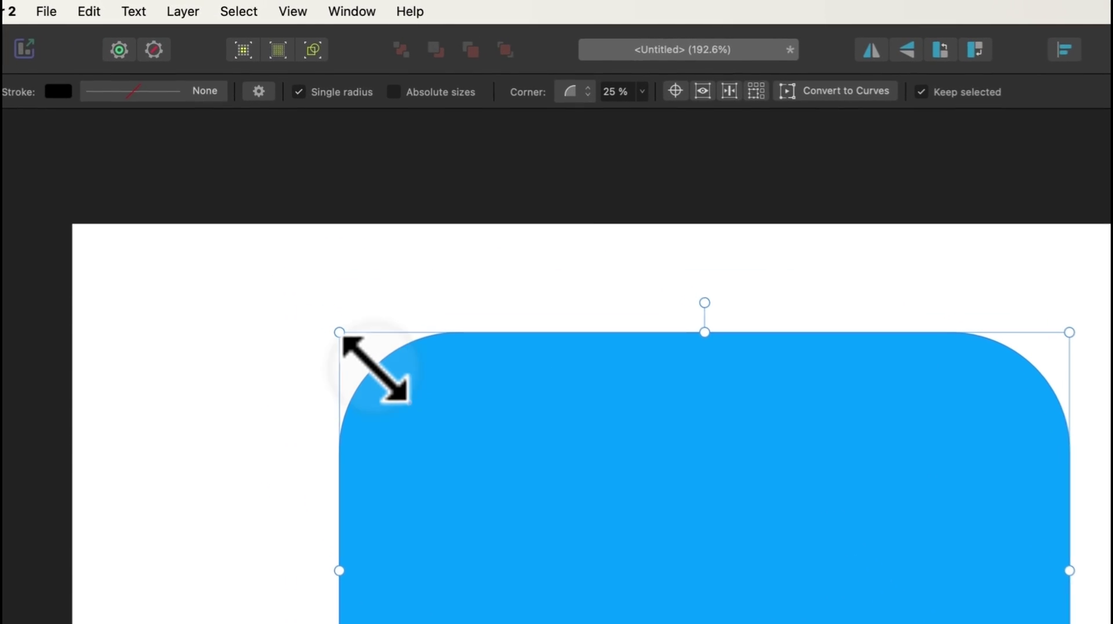
pyautogui.moveTo(312, 213); pyautogui.dragTo(300, 203)
pyautogui.moveTo(355, 355)
pyautogui.mouseDown()
pyautogui.moveTo(375, 375)
pyautogui.moveTo(353, 350)
pyautogui.mouseUp()
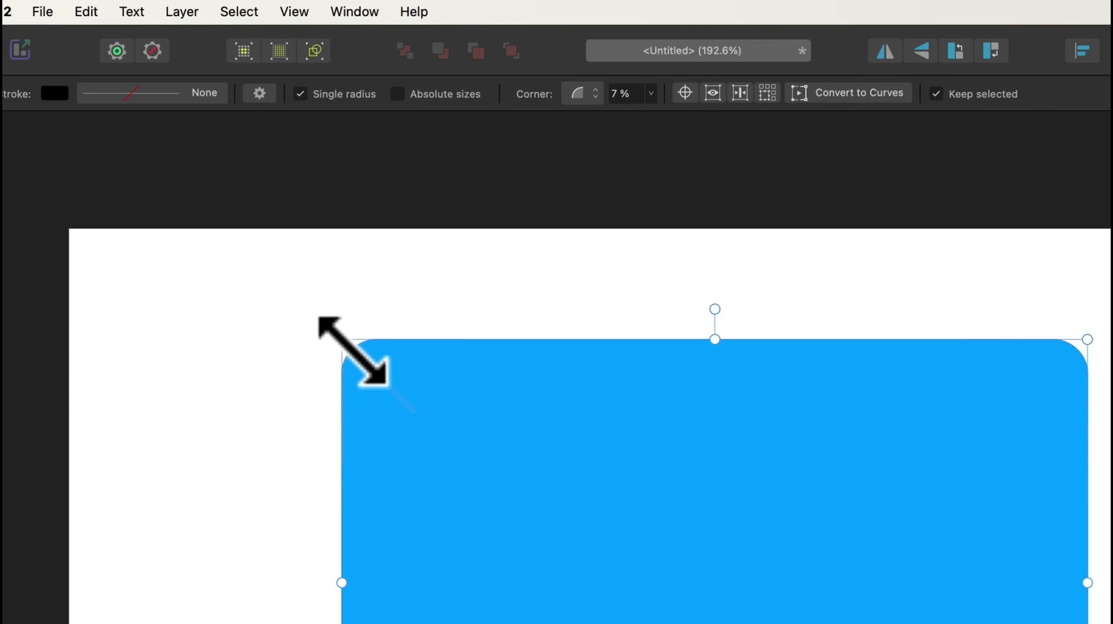
pyautogui.click(651, 94)
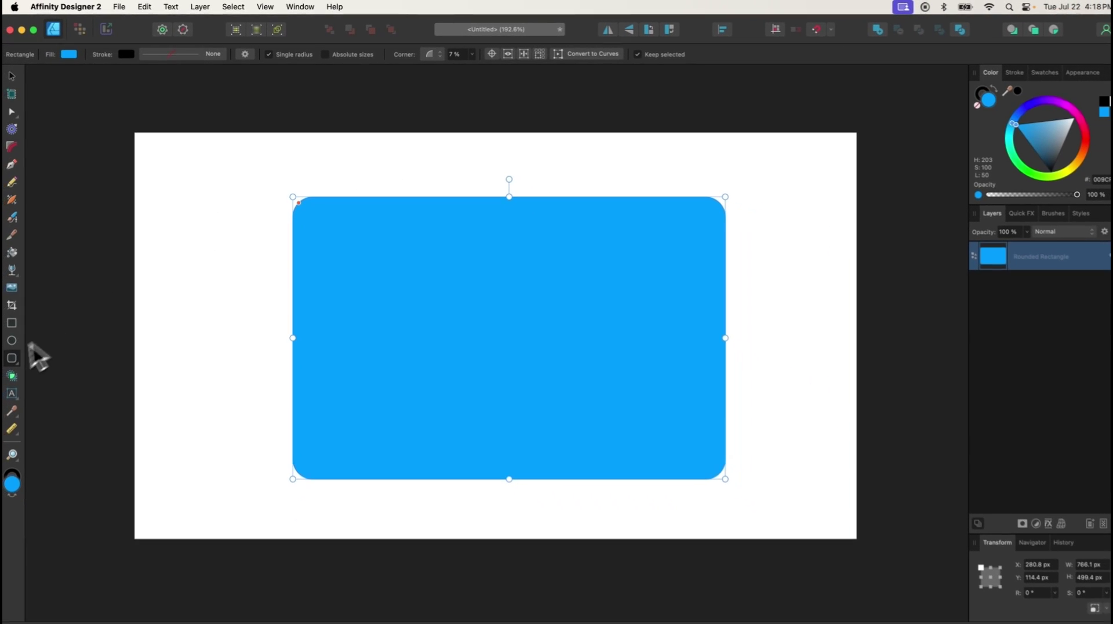
pyautogui.click(14, 360)
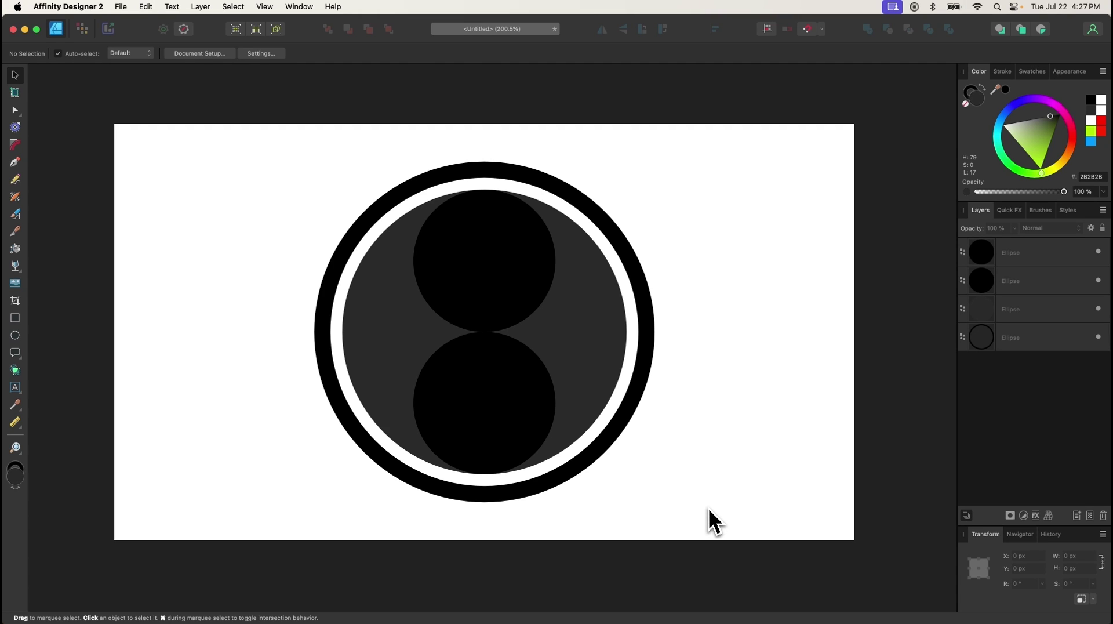
# Step: Merge the upper circle with the big circle's left part, then remove the lower circle area
pyautogui.moveTo(708, 507); pyautogui.dragTo(268, 184)
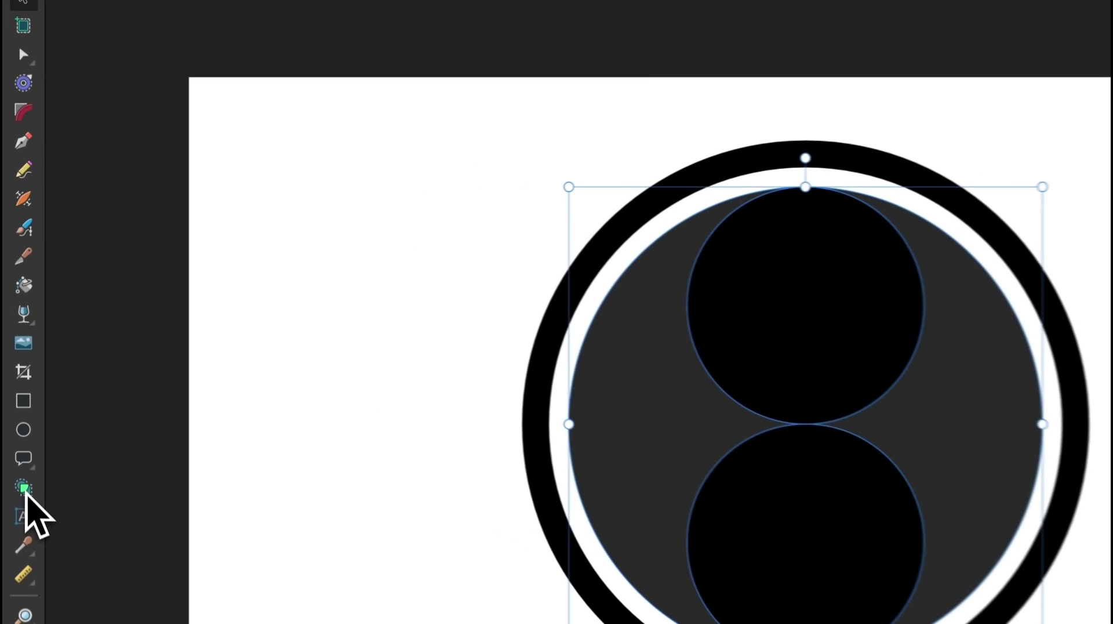
pyautogui.click(26, 490)
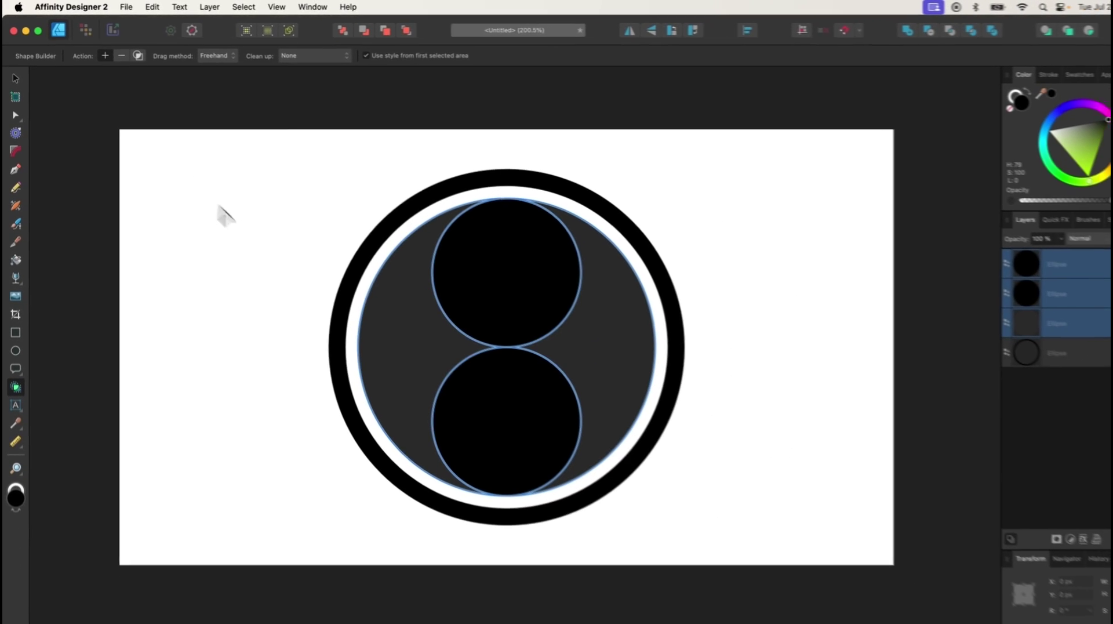
pyautogui.moveTo(457, 275)
pyautogui.mouseDown()
pyautogui.moveTo(501, 260)
pyautogui.moveTo(423, 314)
pyautogui.moveTo(572, 346)
pyautogui.mouseUp()
pyautogui.click(119, 54)
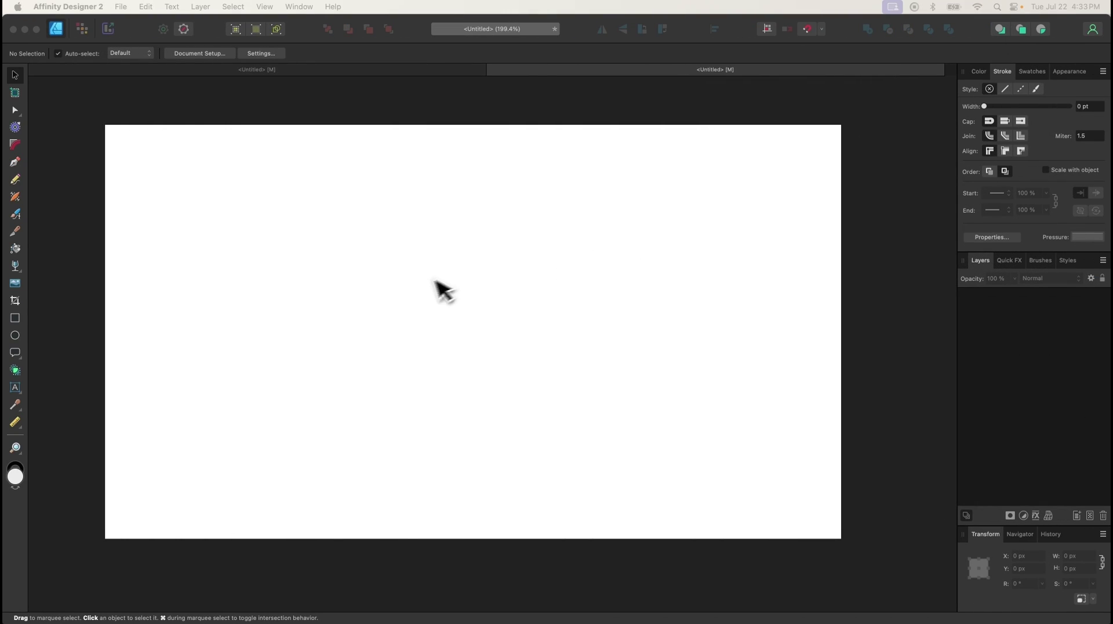
# Step: Add two artistic text objects reading 'text', one small and one larger below
pyautogui.click(123, 352)
pyautogui.click(15, 387)
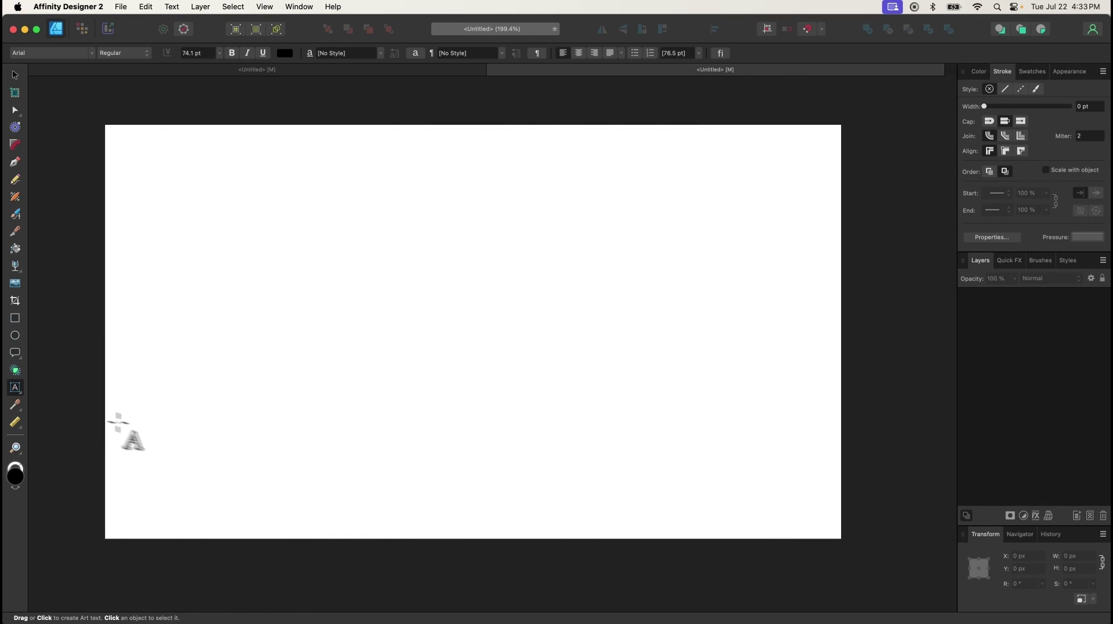
pyautogui.click(220, 197)
pyautogui.write('text')
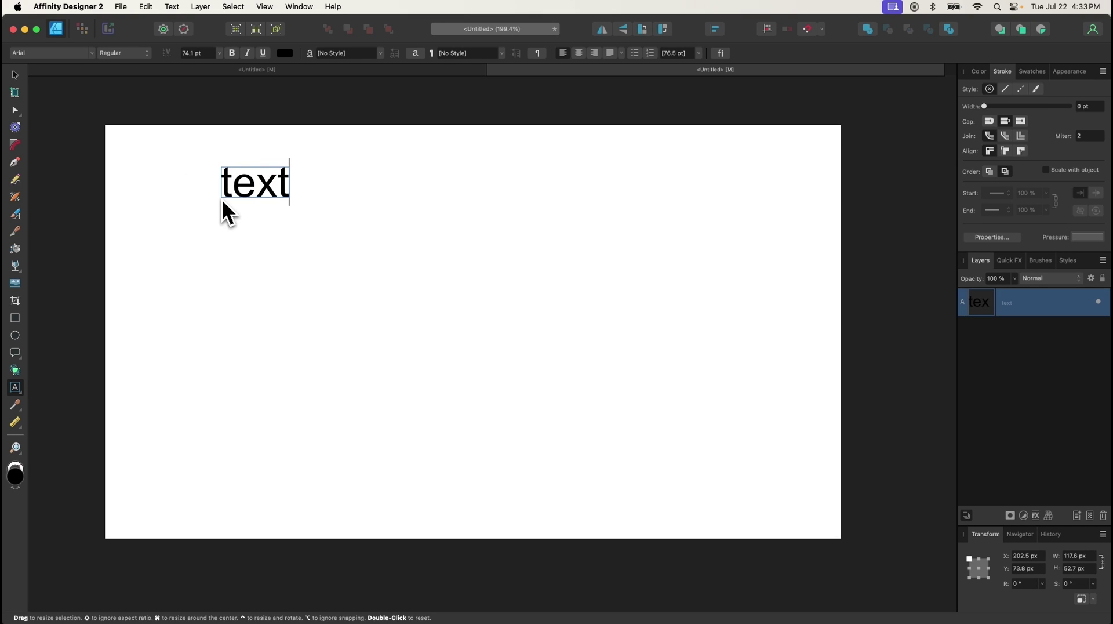
pyautogui.press('Escape')
pyautogui.moveTo(252, 246); pyautogui.dragTo(330, 325)
pyautogui.write('text')
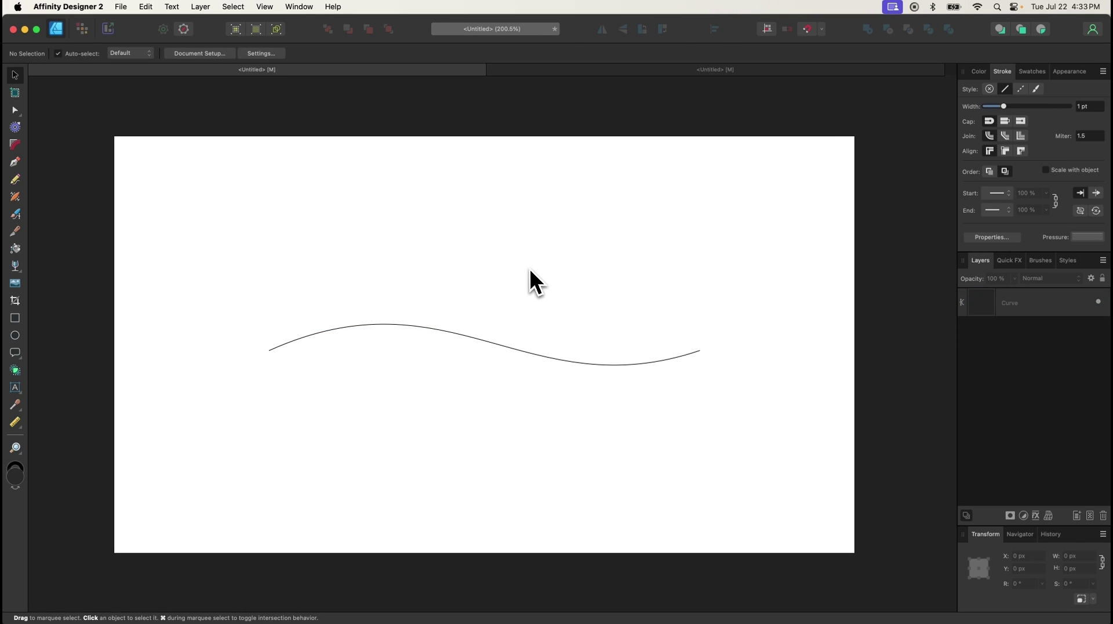
# Step: Type 'dfsdfsd' along the wavy curve as text on a path
pyautogui.click(462, 341)
pyautogui.click(15, 387)
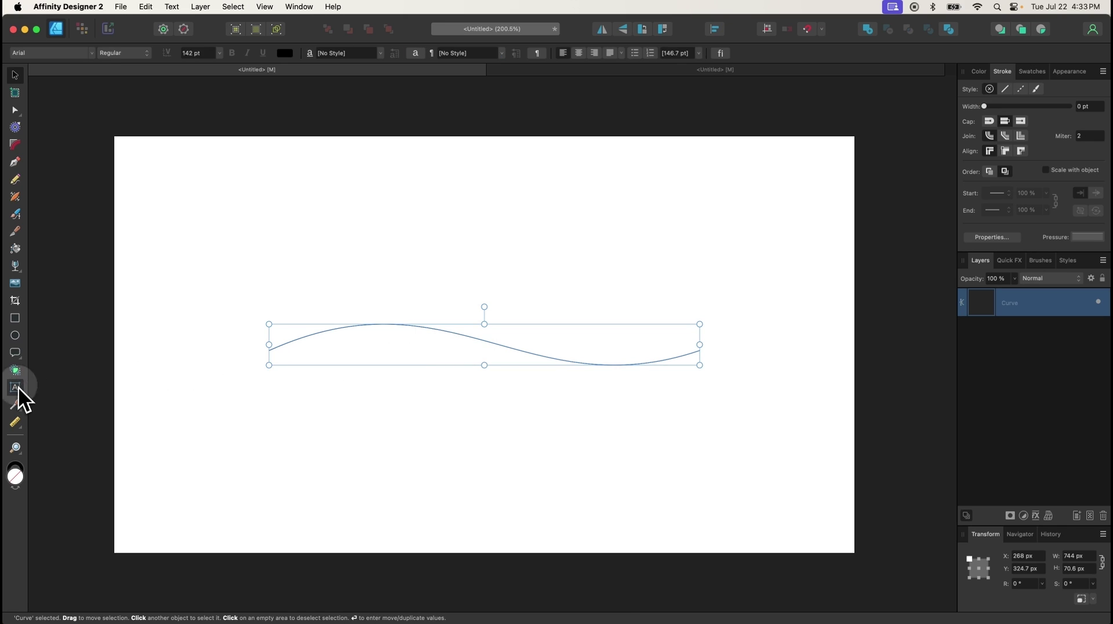
pyautogui.click(399, 323)
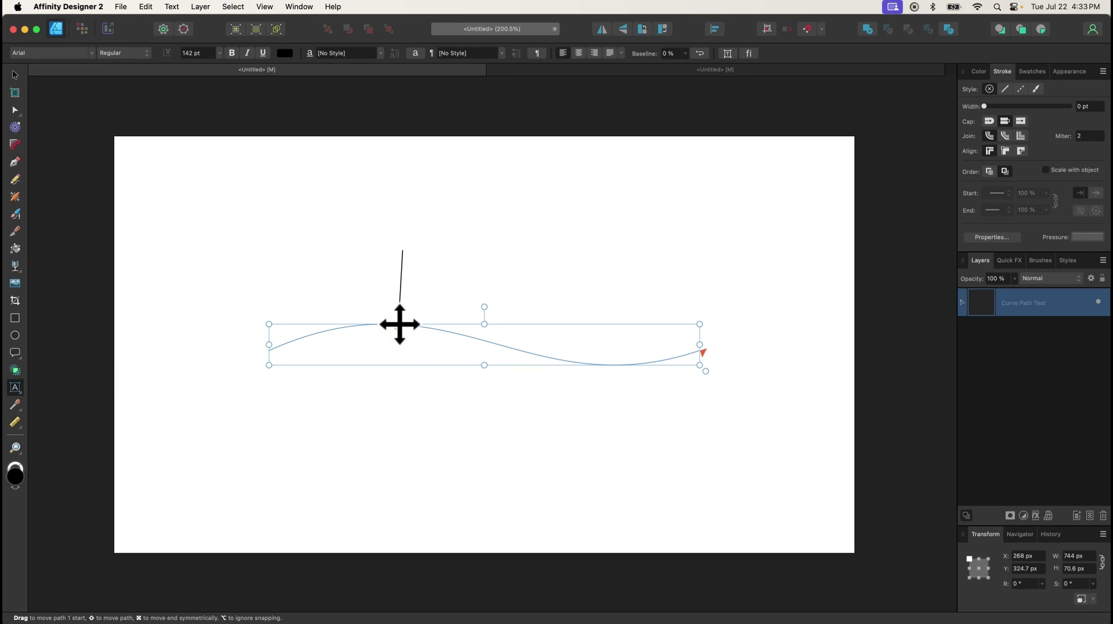
pyautogui.write('dfsdfsd')
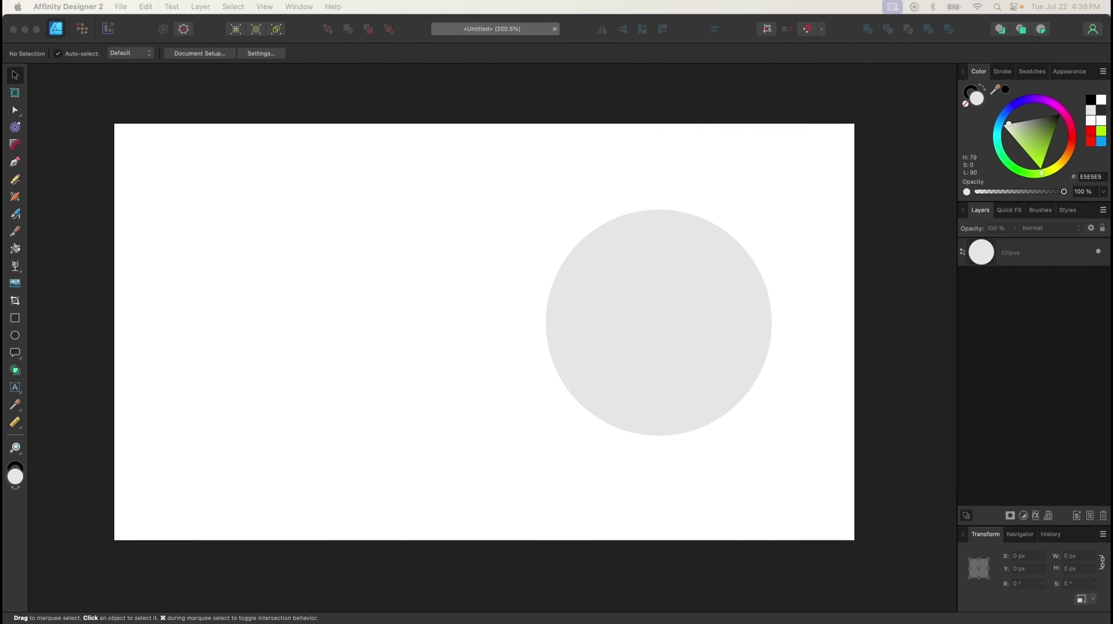
# Step: Draw a Lorem ipsum text frame on the left and turn the grey circle into a text shape
pyautogui.moveTo(14, 387); pyautogui.dragTo(54, 405)
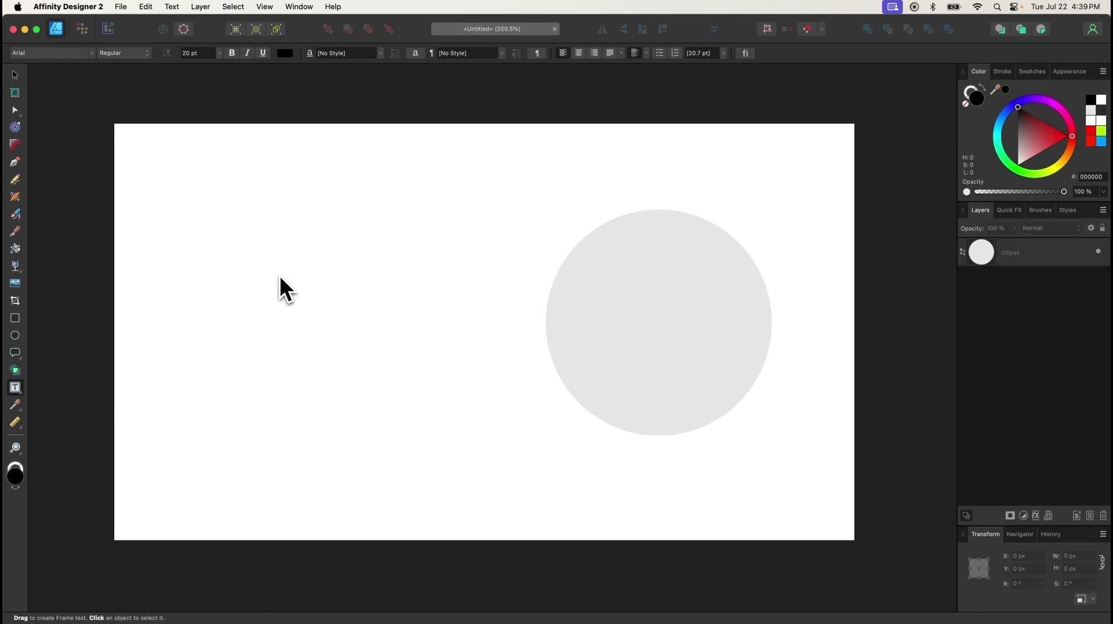
pyautogui.moveTo(200, 181); pyautogui.dragTo(373, 424)
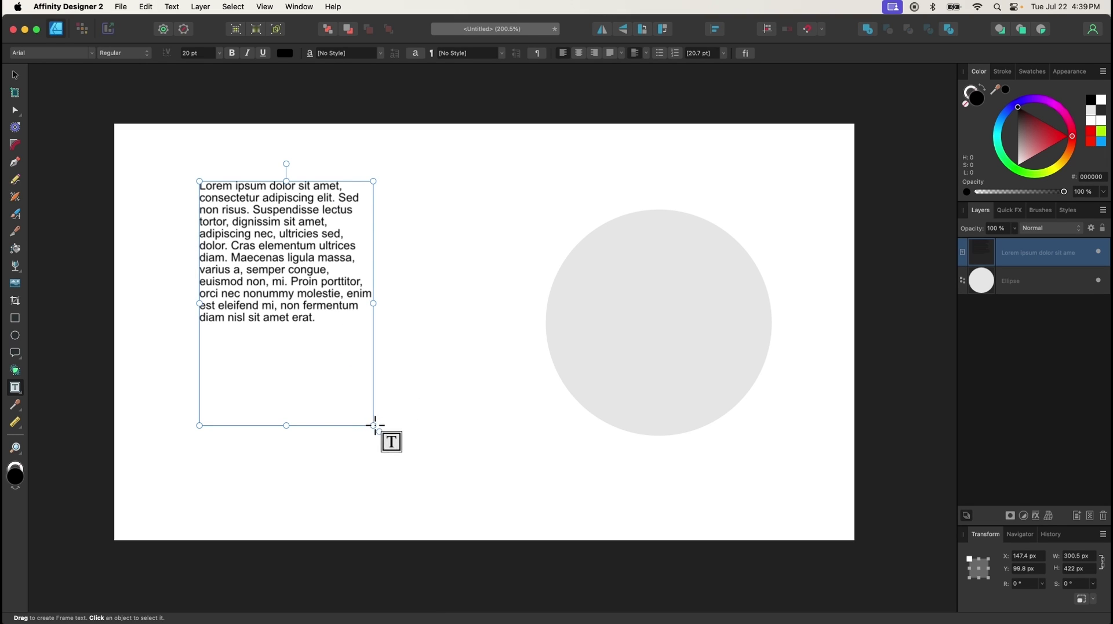
pyautogui.click(15, 75)
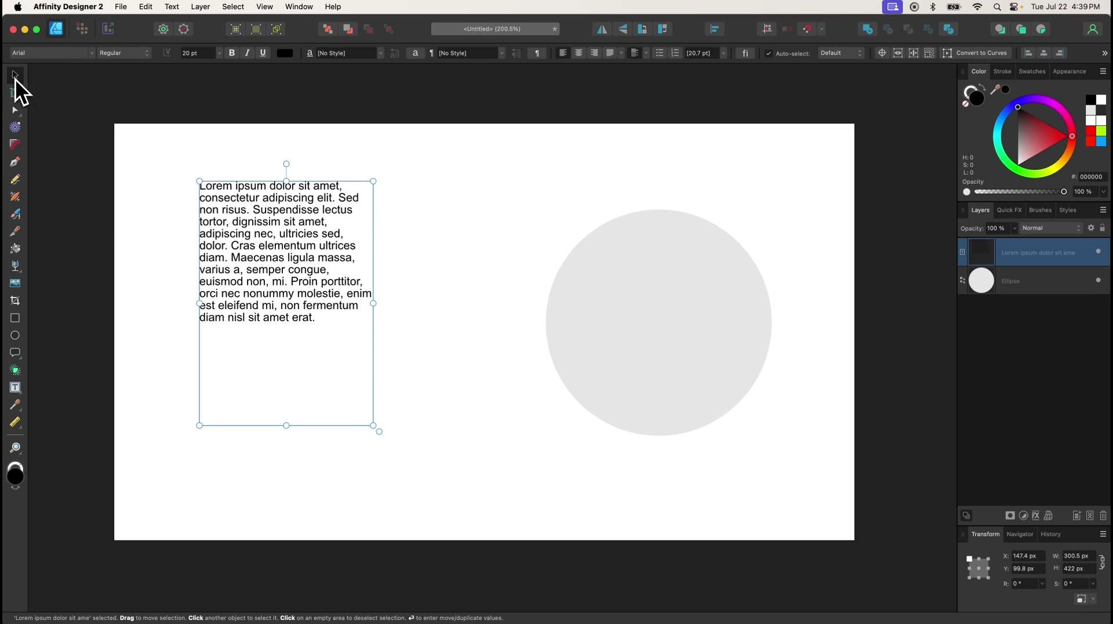
pyautogui.click(679, 288)
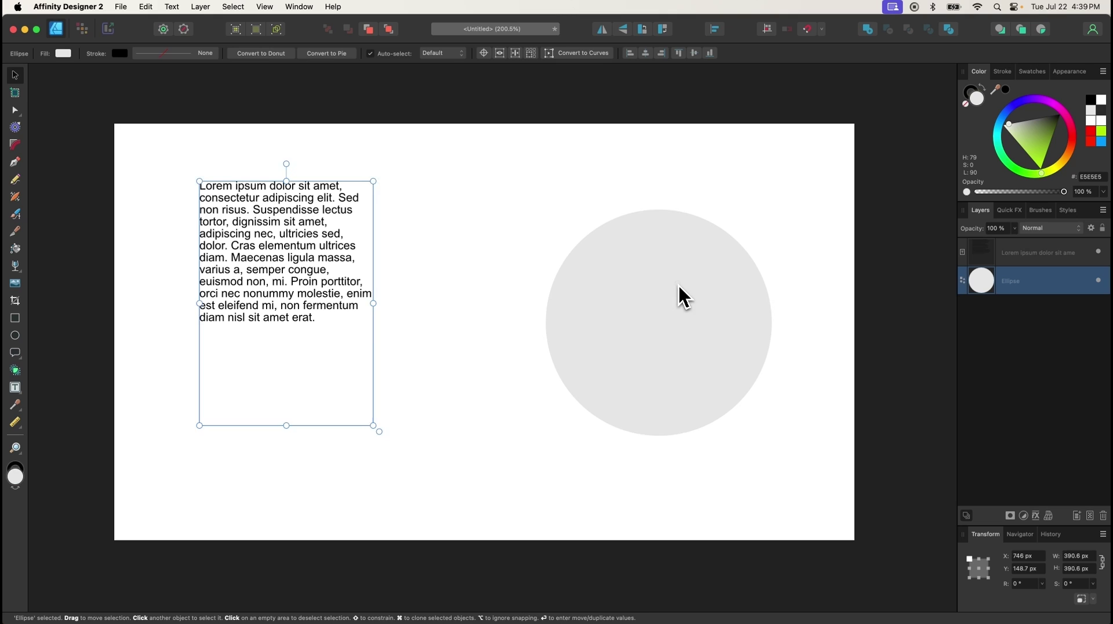
pyautogui.click(15, 387)
pyautogui.click(620, 216)
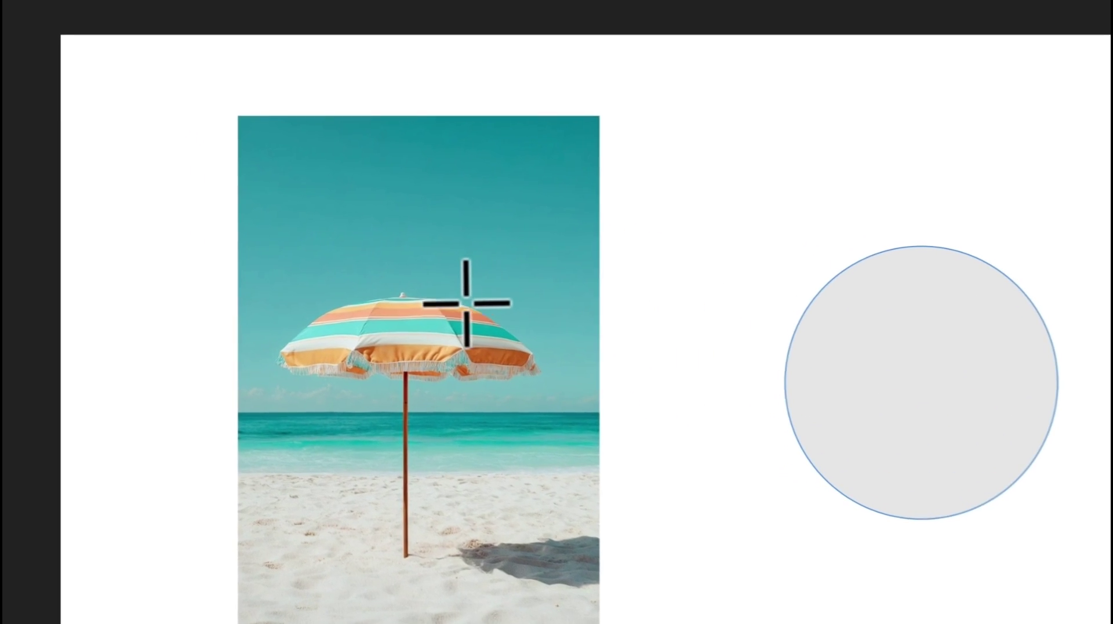
# Step: Sample the umbrella orange, teal sky, then turquoise sea from the photo onto the circle
pyautogui.click(353, 289)
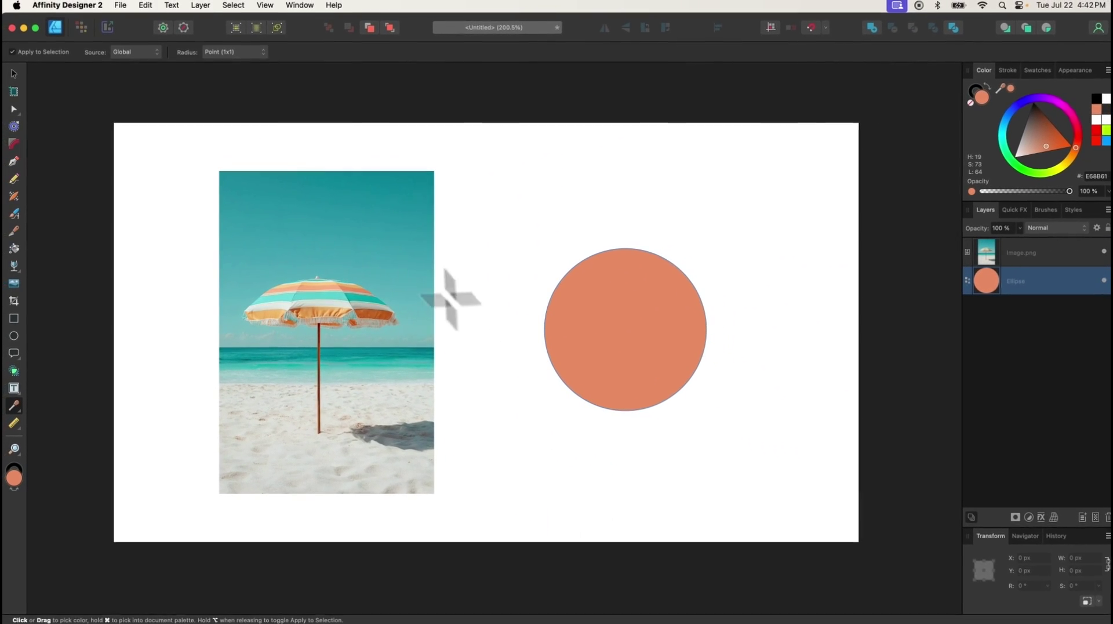
pyautogui.click(516, 241)
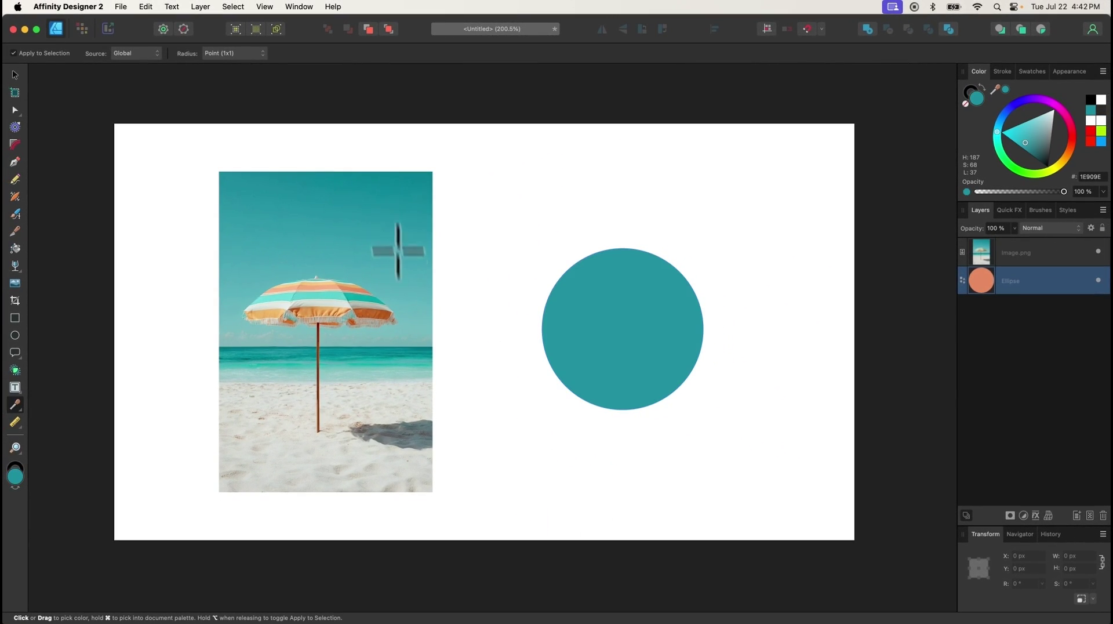
pyautogui.click(398, 360)
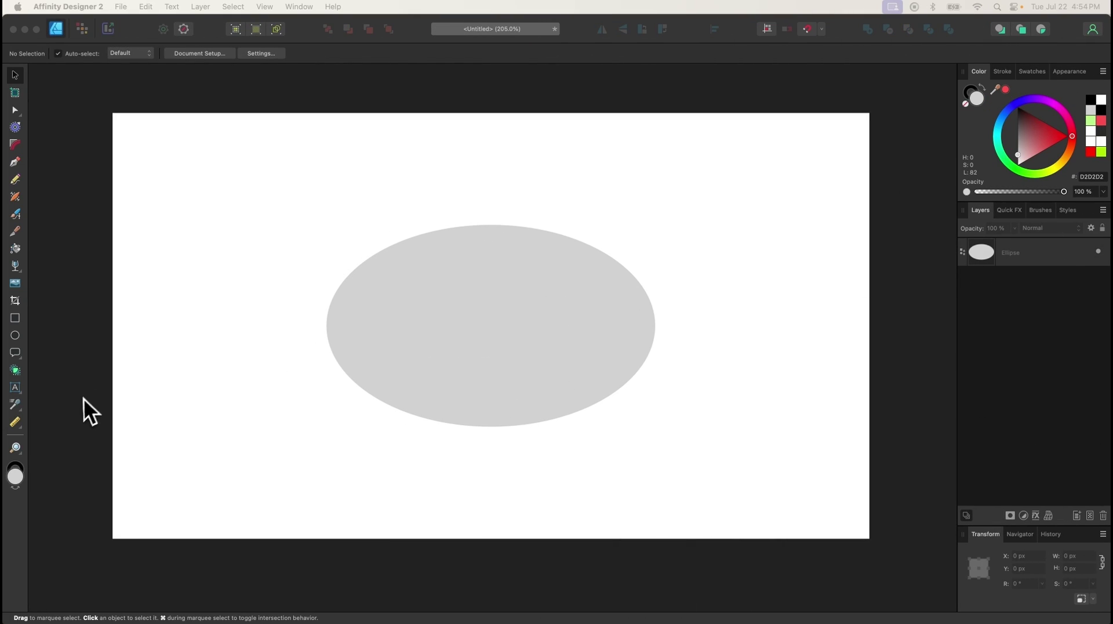
pyautogui.click(344, 70)
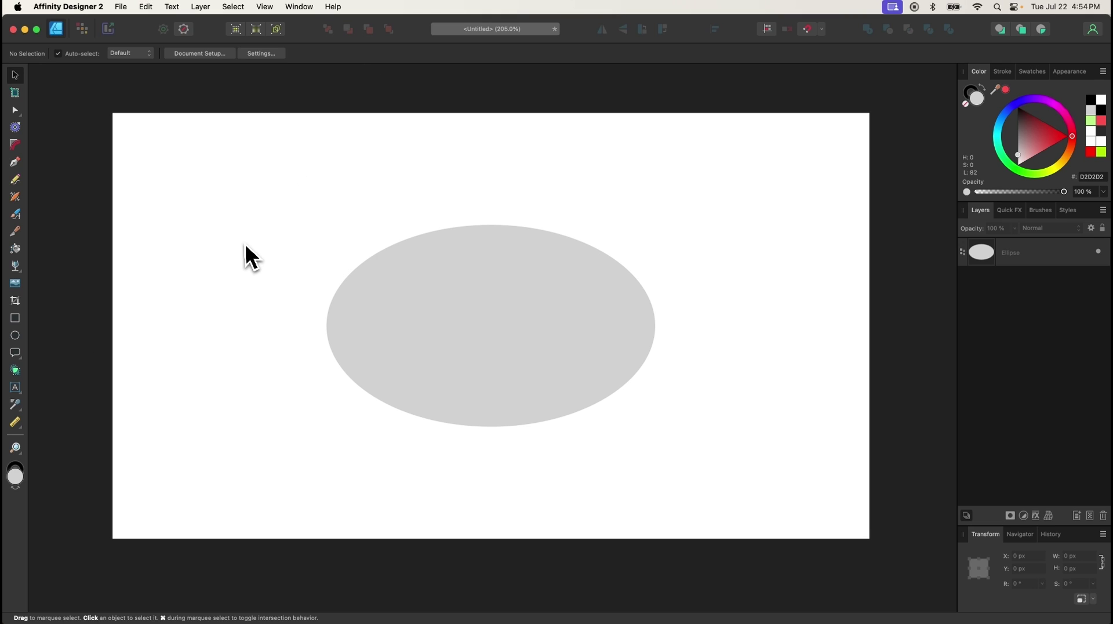
pyautogui.click(211, 56)
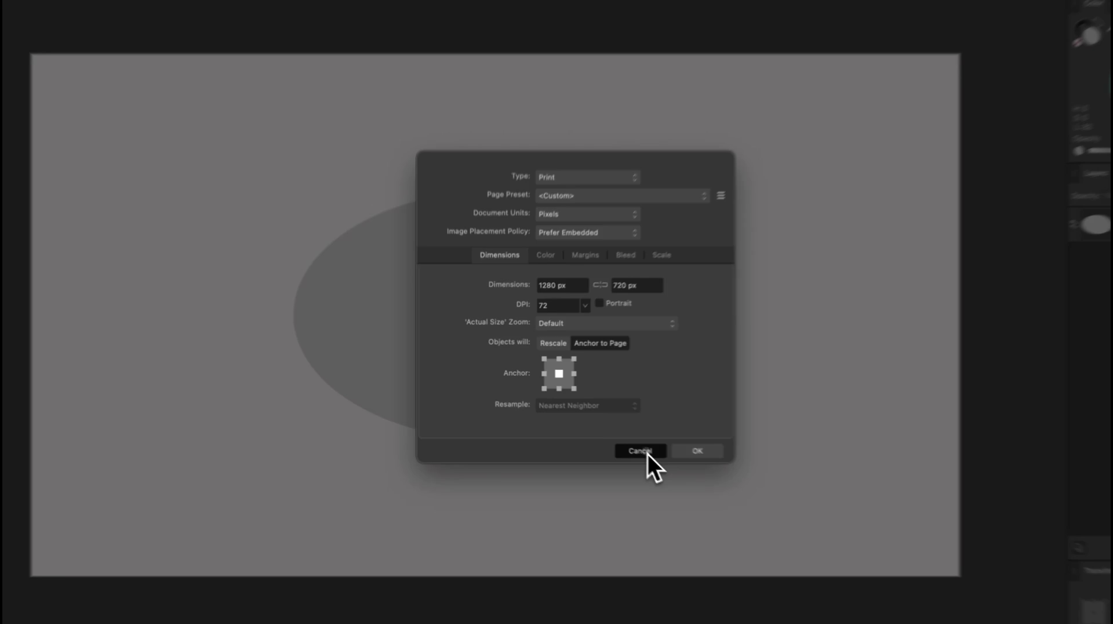
pyautogui.click(736, 504)
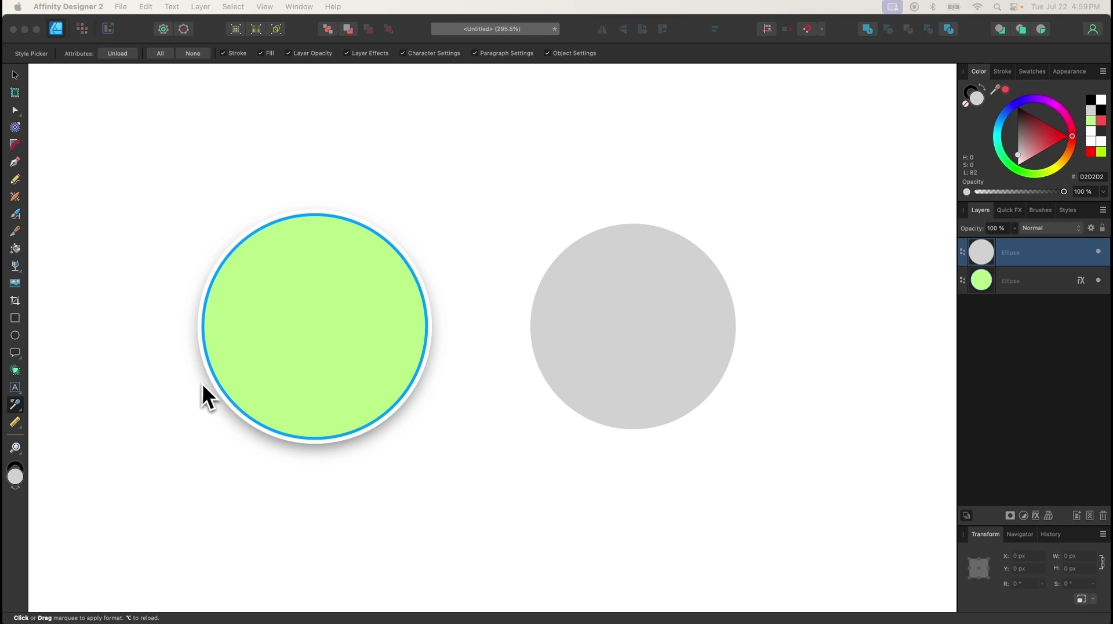
# Step: Copy the green circle's fill, blue outline and drop shadow onto the grey circle
pyautogui.click(15, 407)
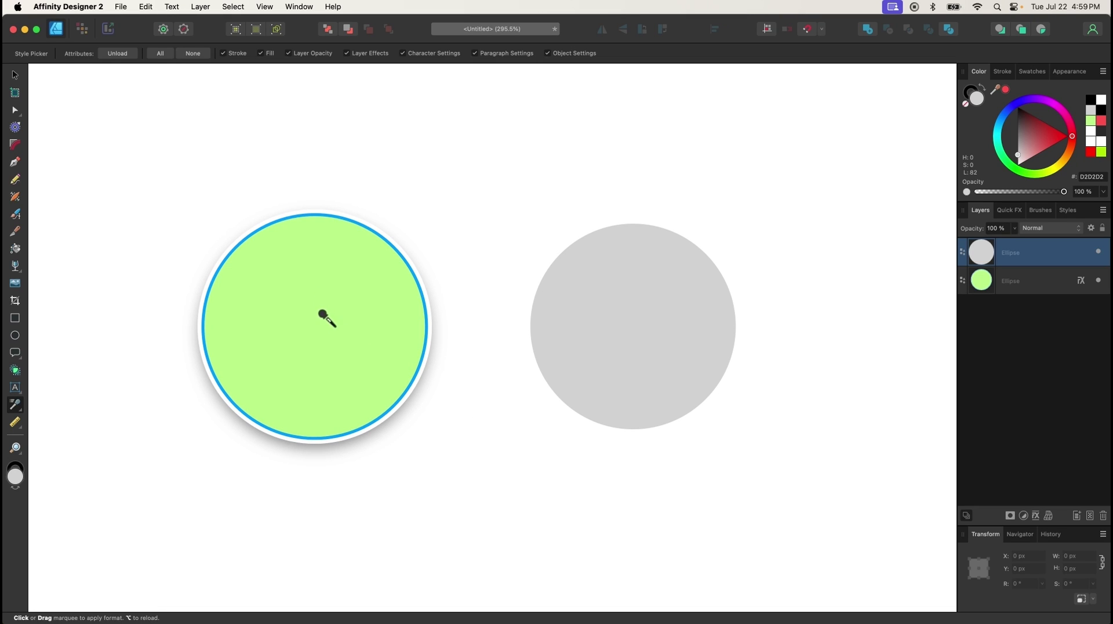
pyautogui.click(646, 321)
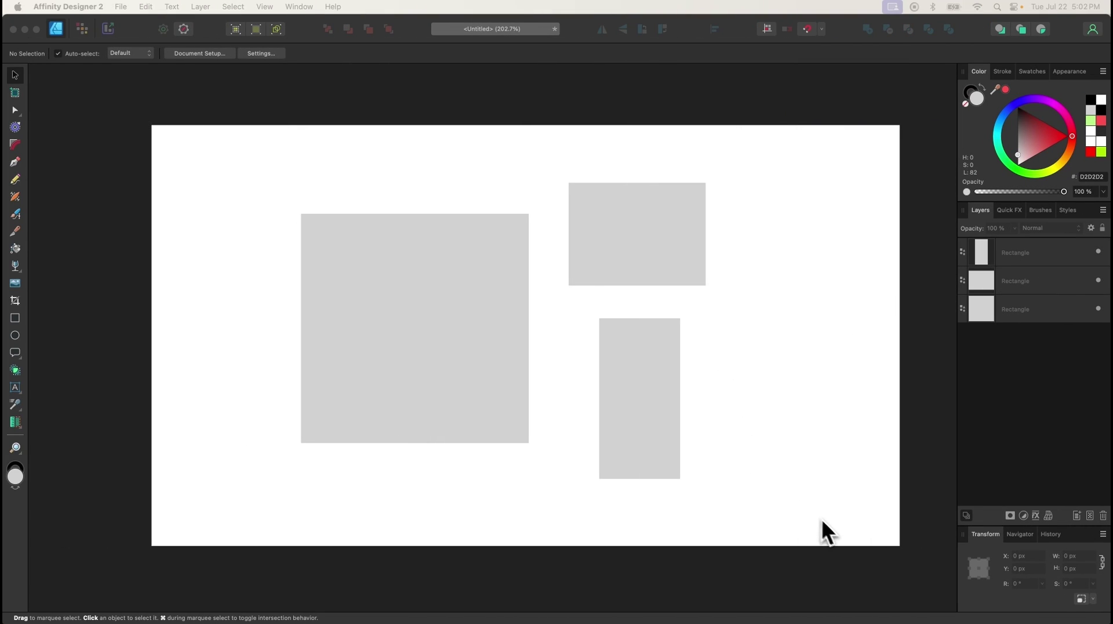
# Step: Select the three grey rectangles and read each area with the Area tool; the large square is 152480.1 px²
pyautogui.click(831, 523)
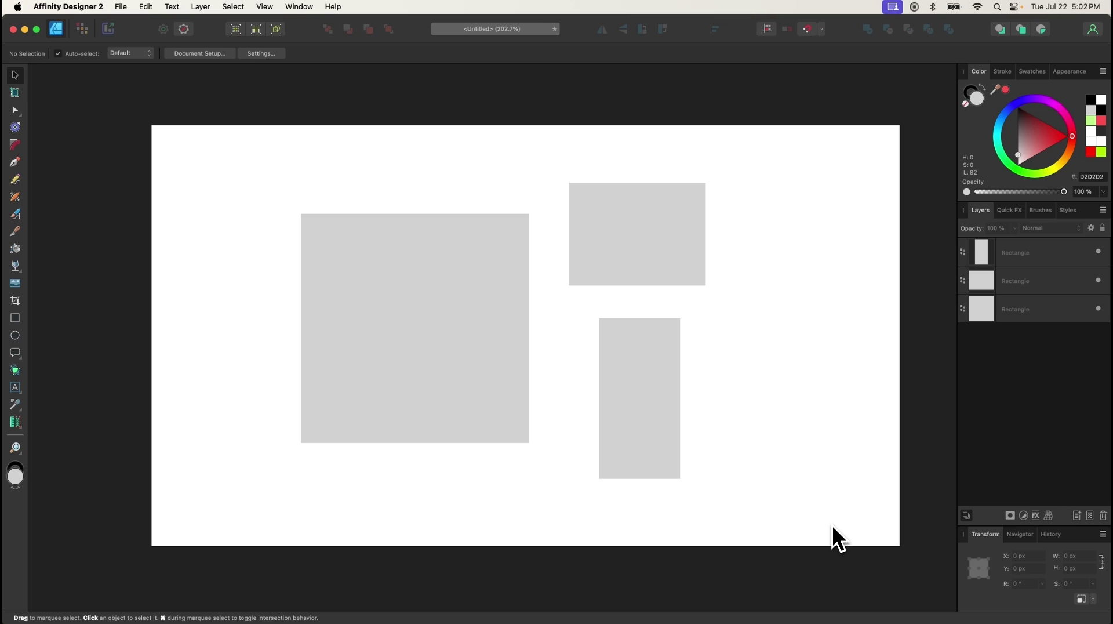
pyautogui.moveTo(823, 527); pyautogui.dragTo(203, 169)
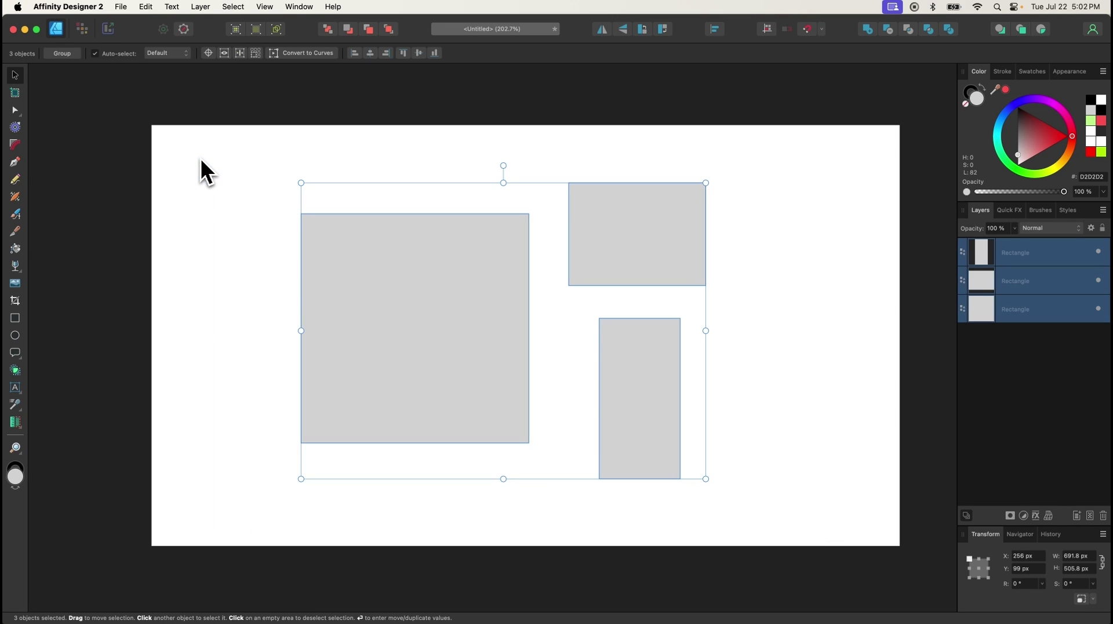
pyautogui.click(15, 421)
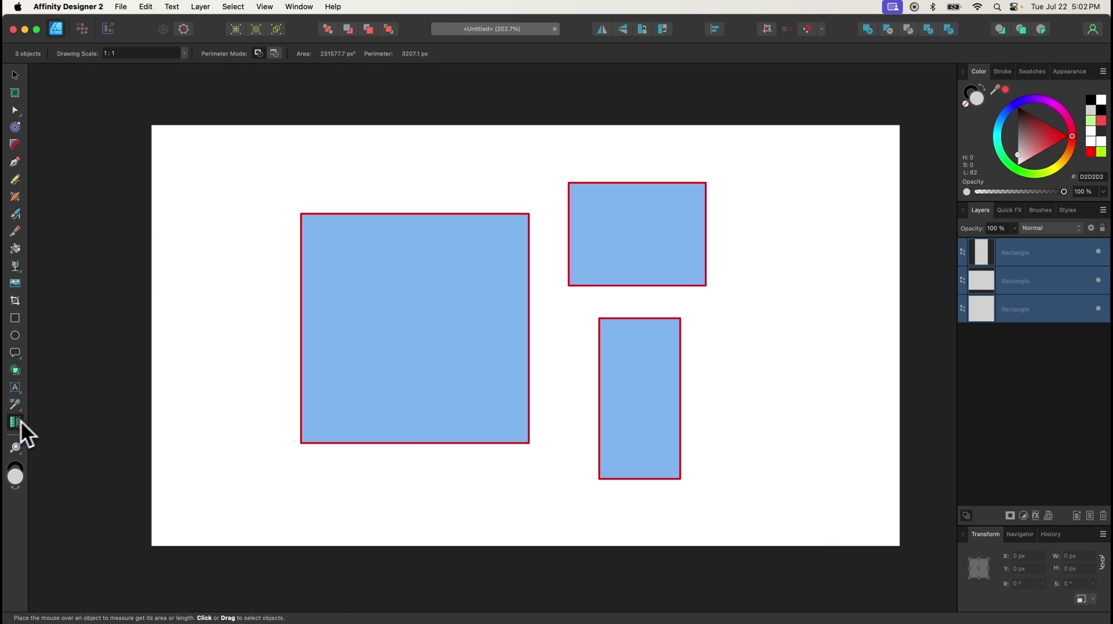
pyautogui.moveTo(350, 321)
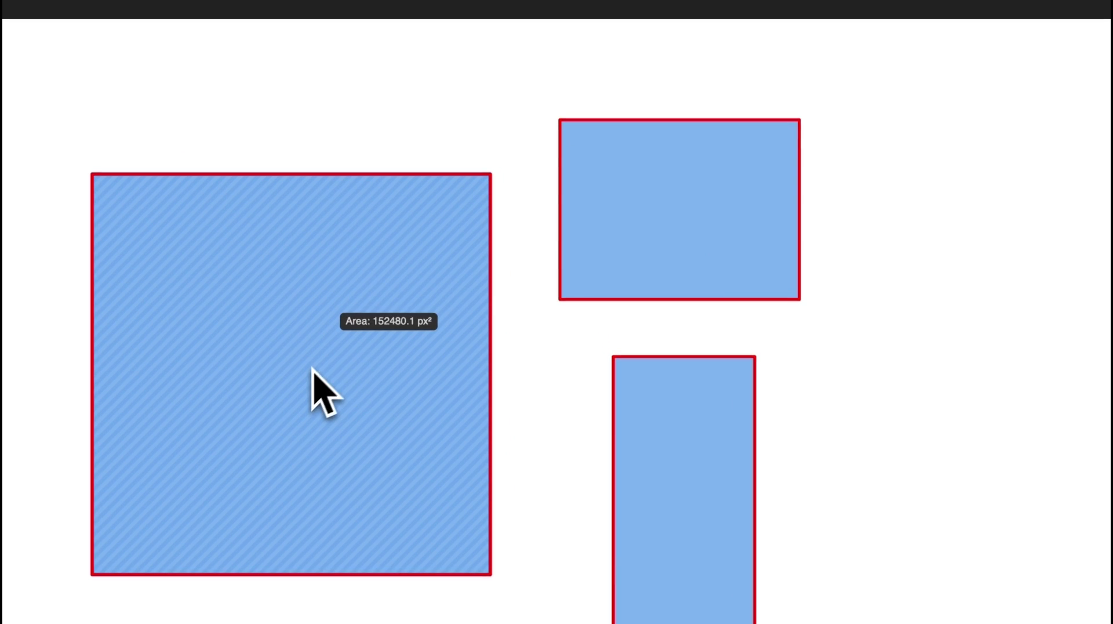
pyautogui.moveTo(574, 253)
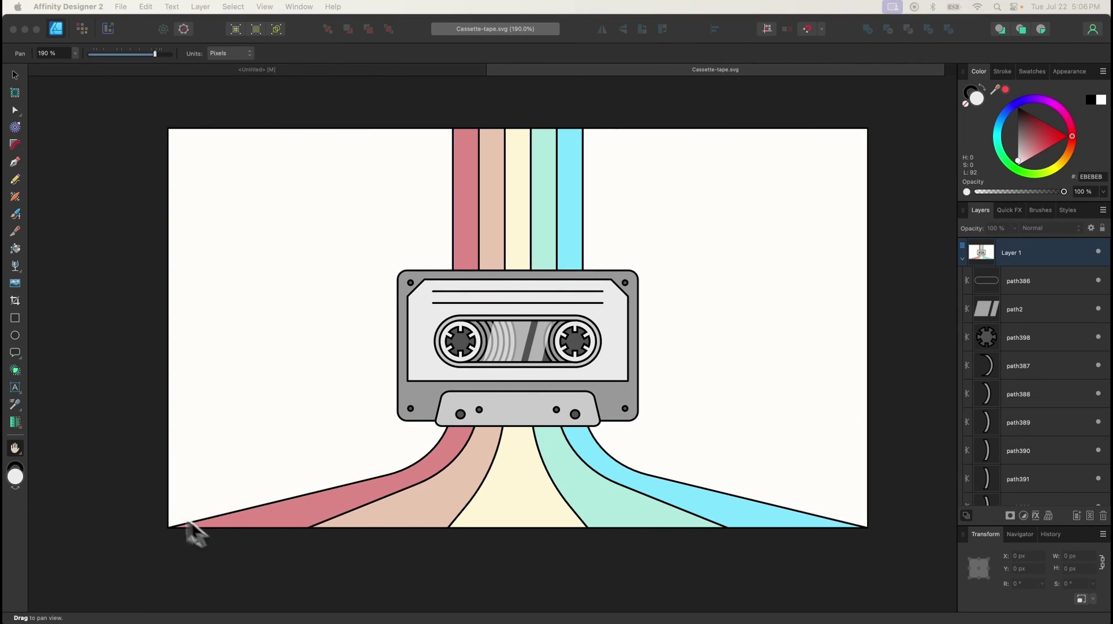
# Step: Pan around the cassette tape illustration with the Hand tool and the scroll wheel
pyautogui.click(15, 450)
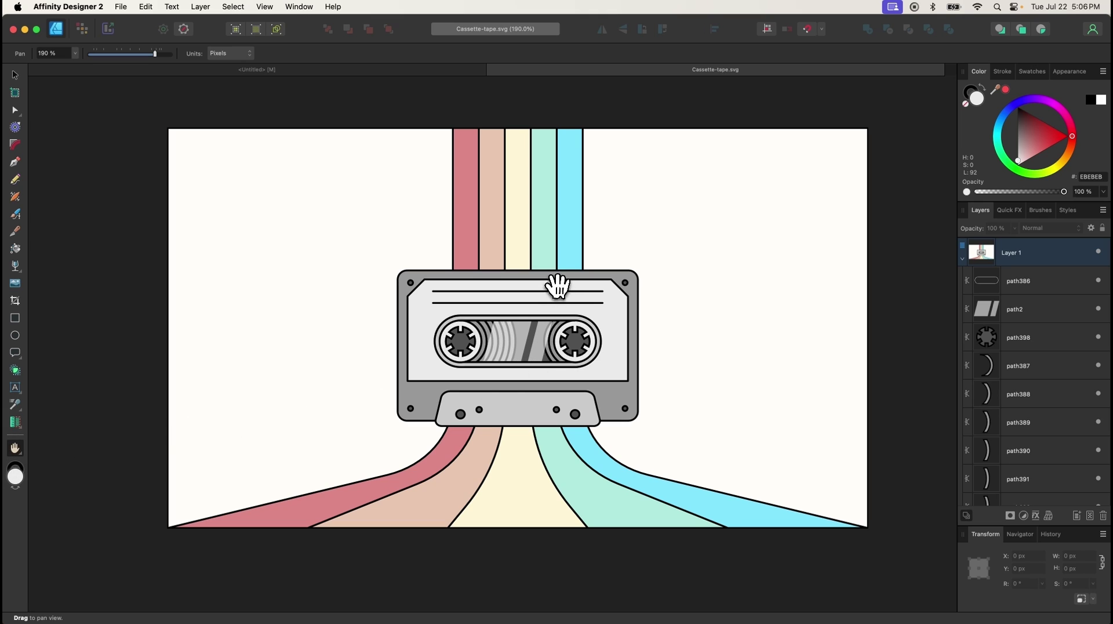
pyautogui.moveTo(628, 246); pyautogui.dragTo(601, 250)
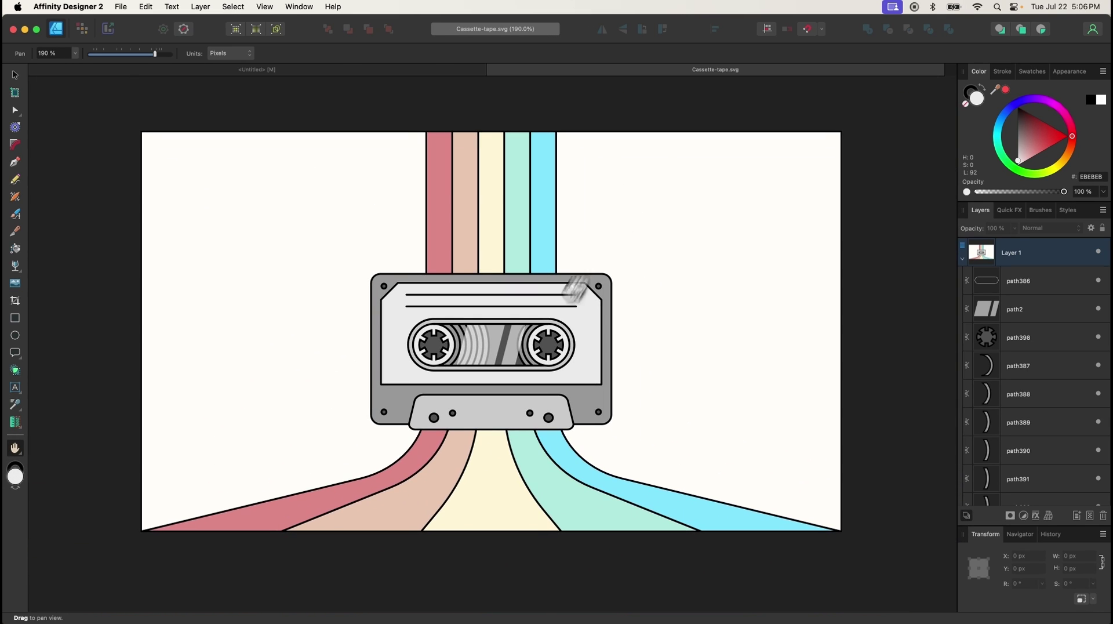
pyautogui.moveTo(565, 306); pyautogui.dragTo(579, 306)
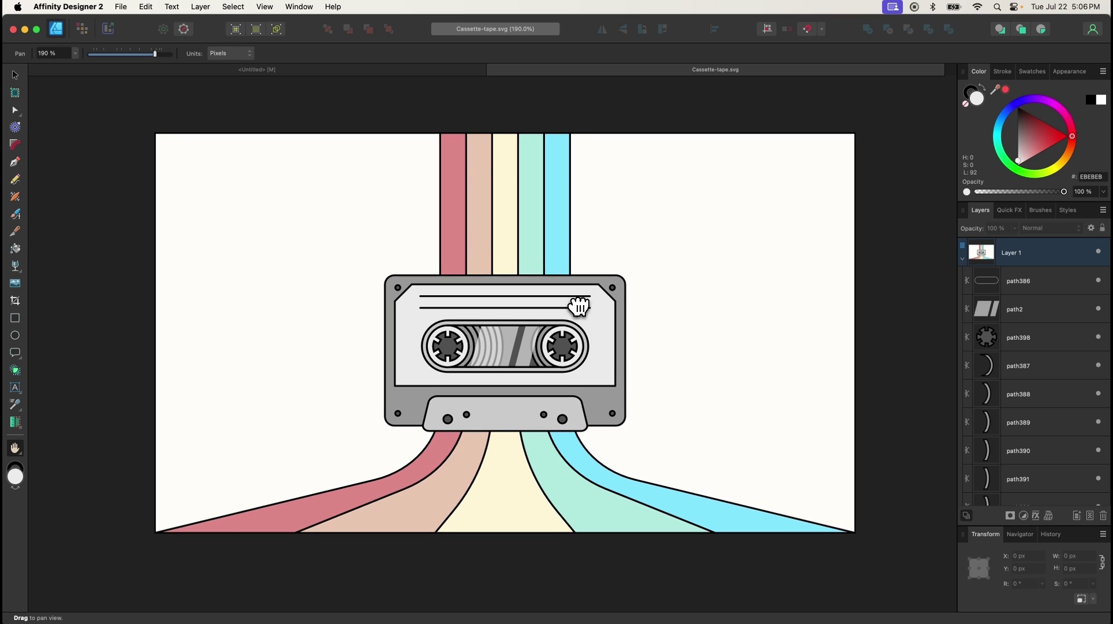
pyautogui.press('v')
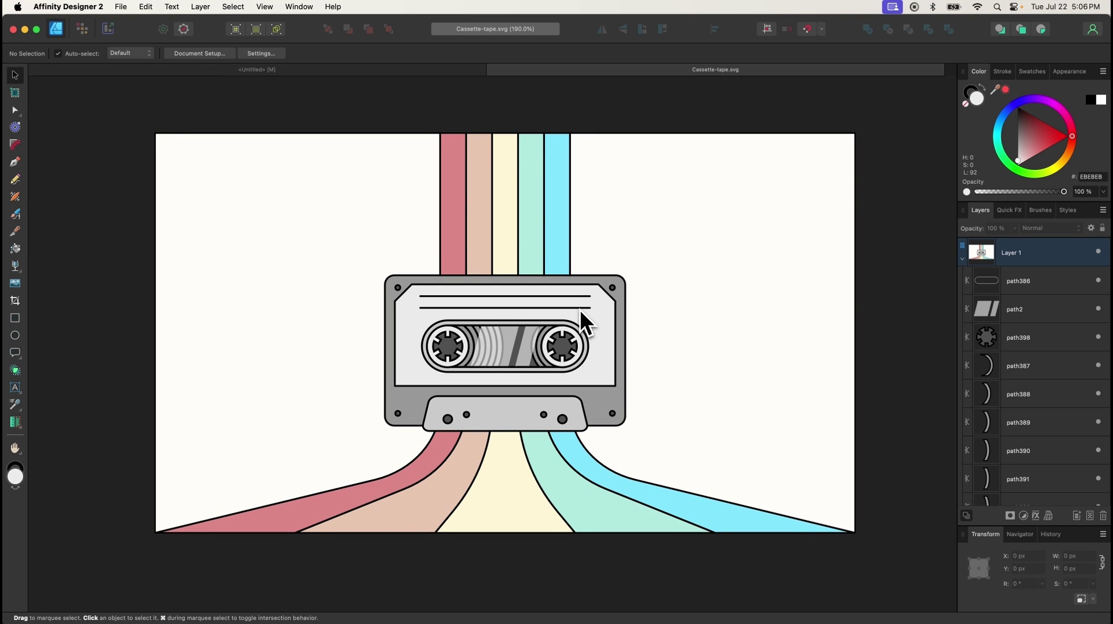
pyautogui.hscroll(5, 580, 311)
pyautogui.scroll(3, 580, 311)
pyautogui.hscroll(-4, 581, 312)
pyautogui.scroll(-3, 580, 313)
pyautogui.hscroll(-5, 580, 312)
pyautogui.scroll(4, 580, 312)
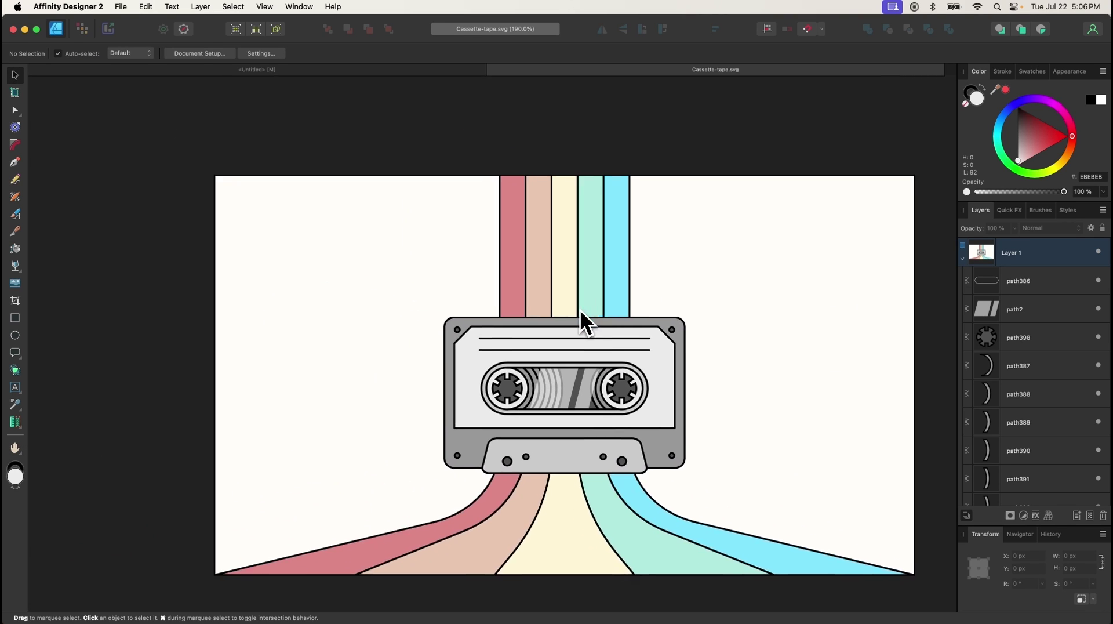
pyautogui.hscroll(7, 580, 312)
pyautogui.scroll(-5, 580, 312)
pyautogui.hscroll(-4, 580, 312)
pyautogui.scroll(3, 580, 312)
pyautogui.hscroll(2, 582, 311)
pyautogui.scroll(-1, 581, 311)
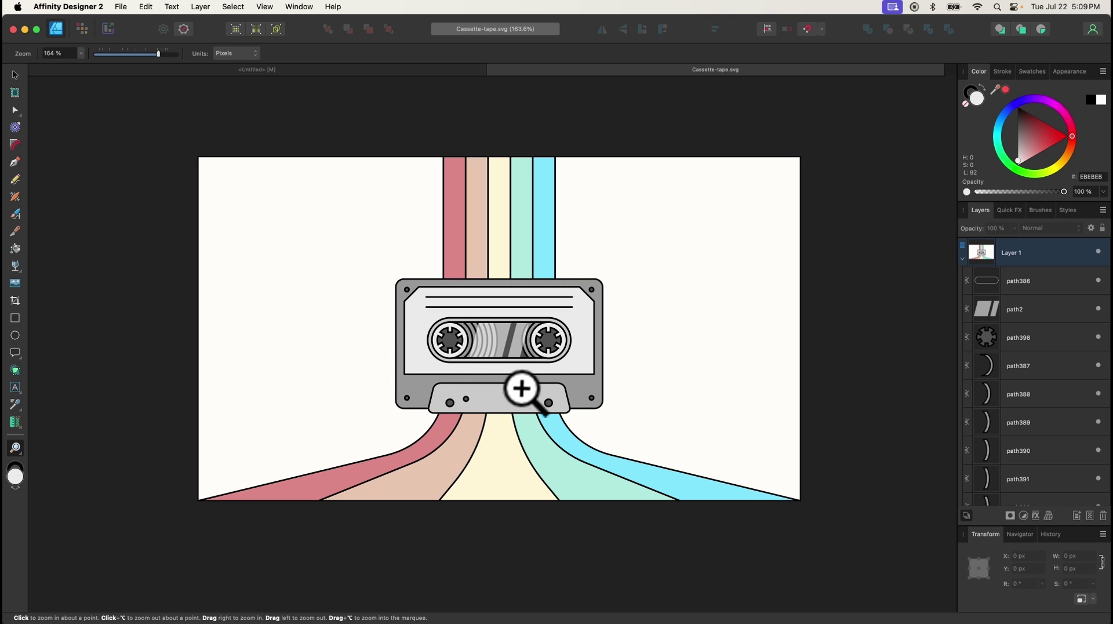
# Step: Zoom in until the cassette fills the view, then zoom in and out on the tape reels
pyautogui.moveTo(514, 377); pyautogui.dragTo(367, 343)
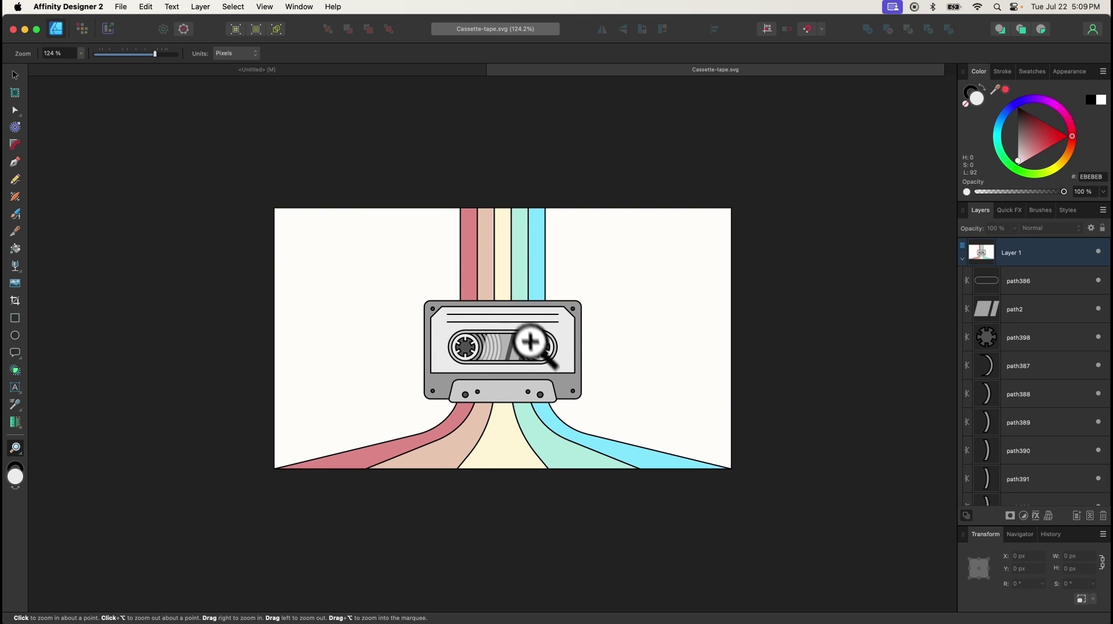
pyautogui.press('v')
pyautogui.scroll(5, 510, 321)
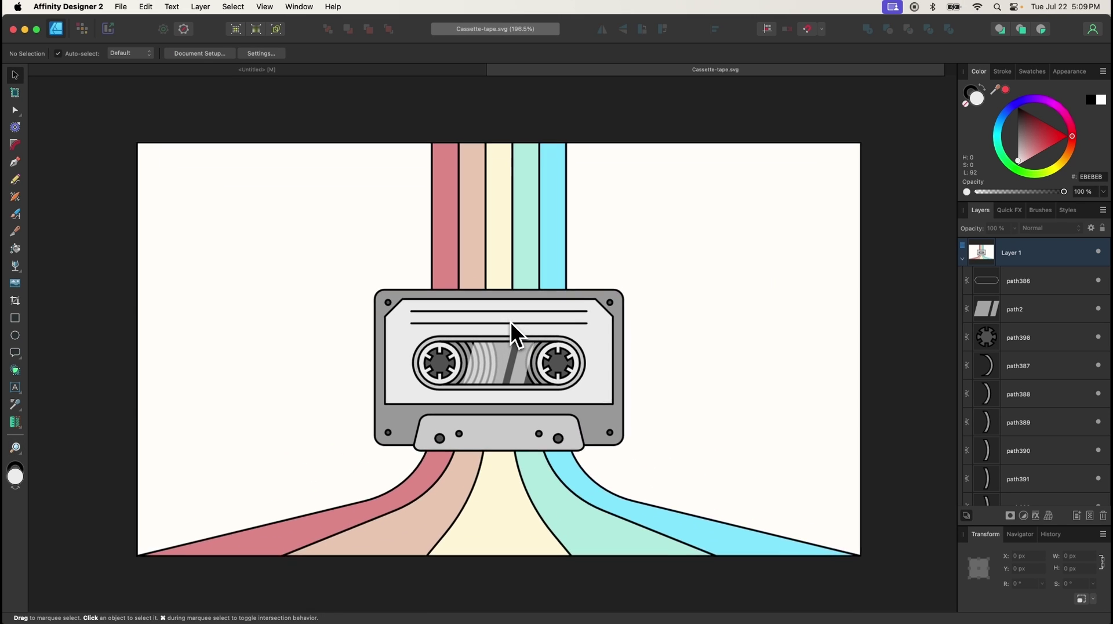
pyautogui.scroll(14, 551, 401)
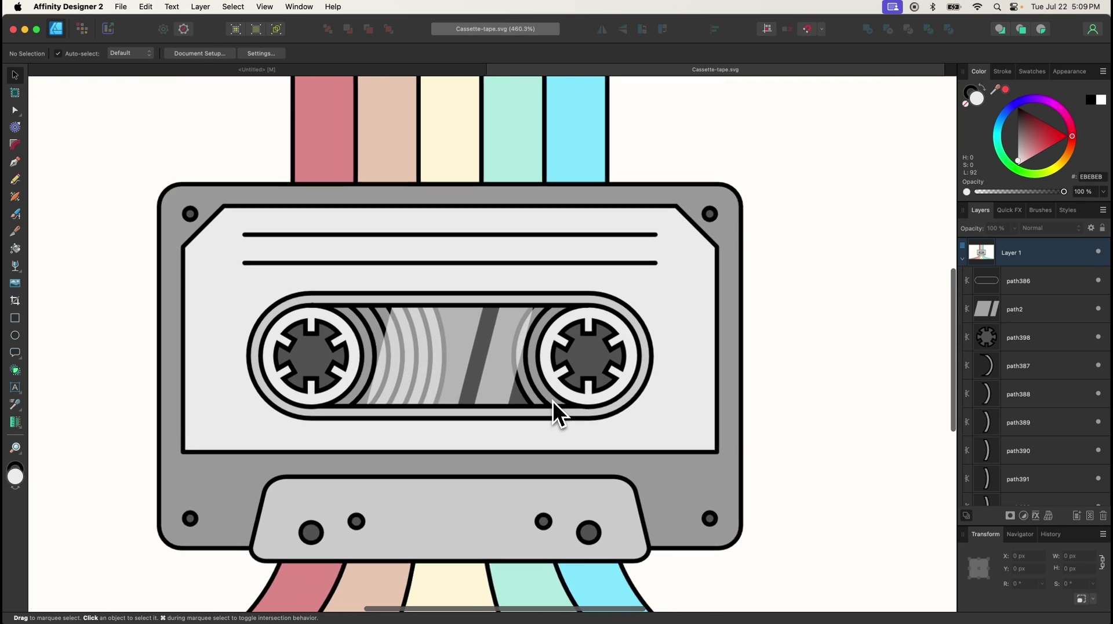
pyautogui.scroll(-15, 551, 401)
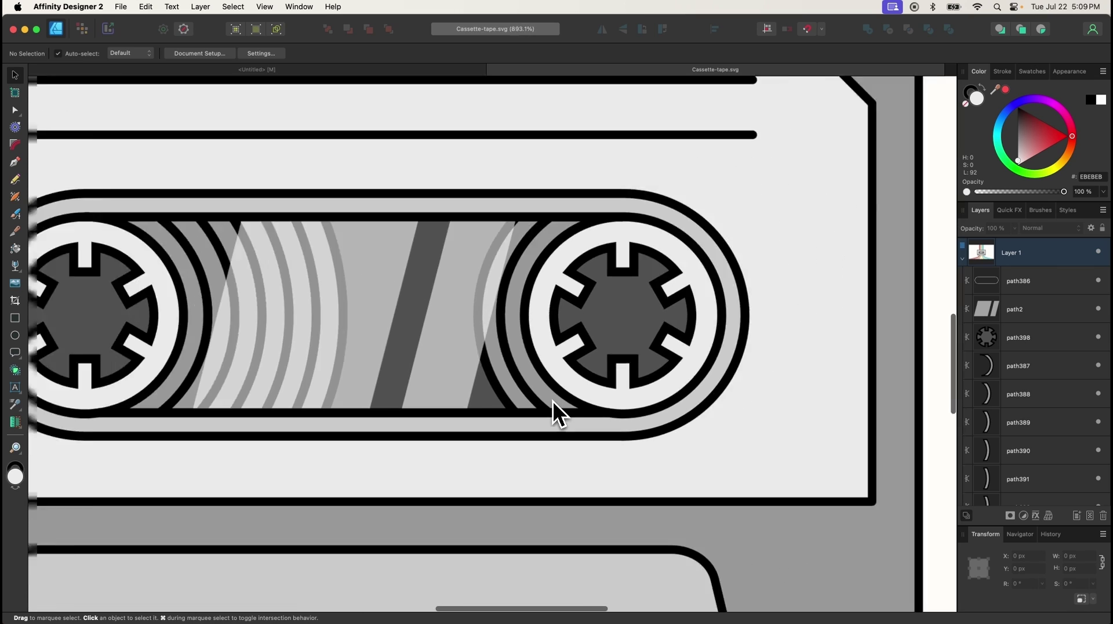
pyautogui.scroll(2, 552, 401)
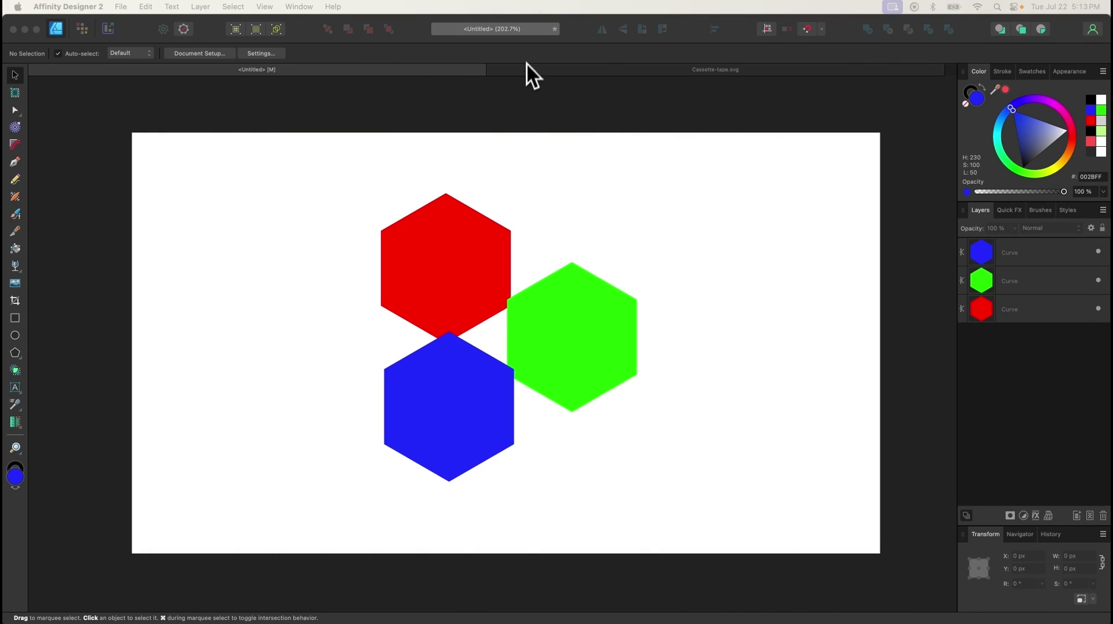
# Step: Select all three hexagons and use Vector Flood Fill (K) to paint the red and green hexagons and both gaps purple
pyautogui.click(527, 58)
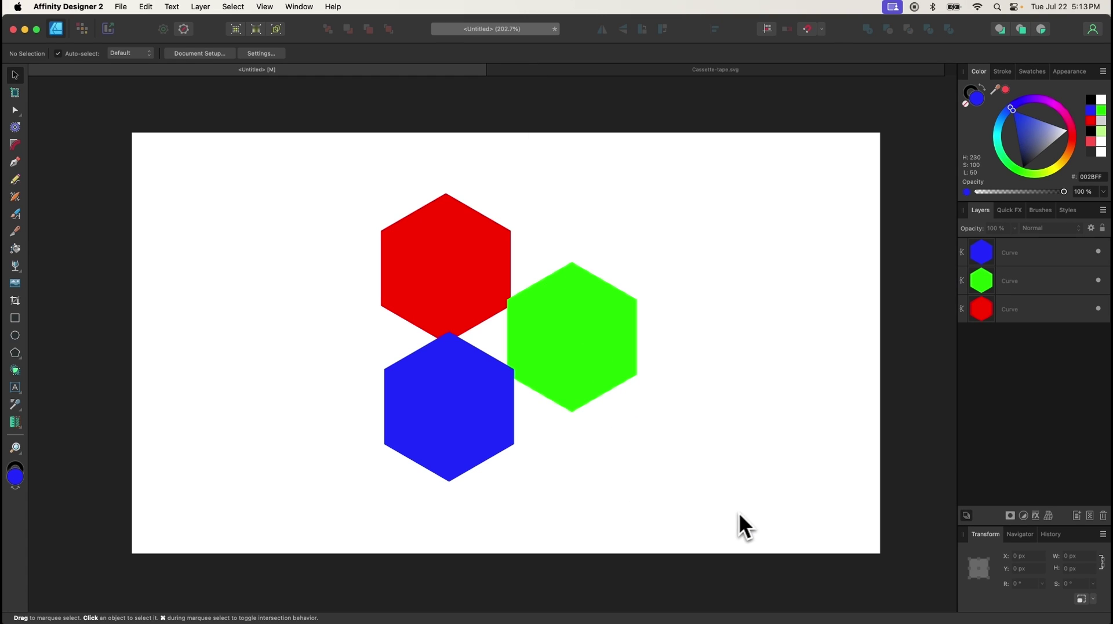
pyautogui.moveTo(721, 517); pyautogui.dragTo(299, 174)
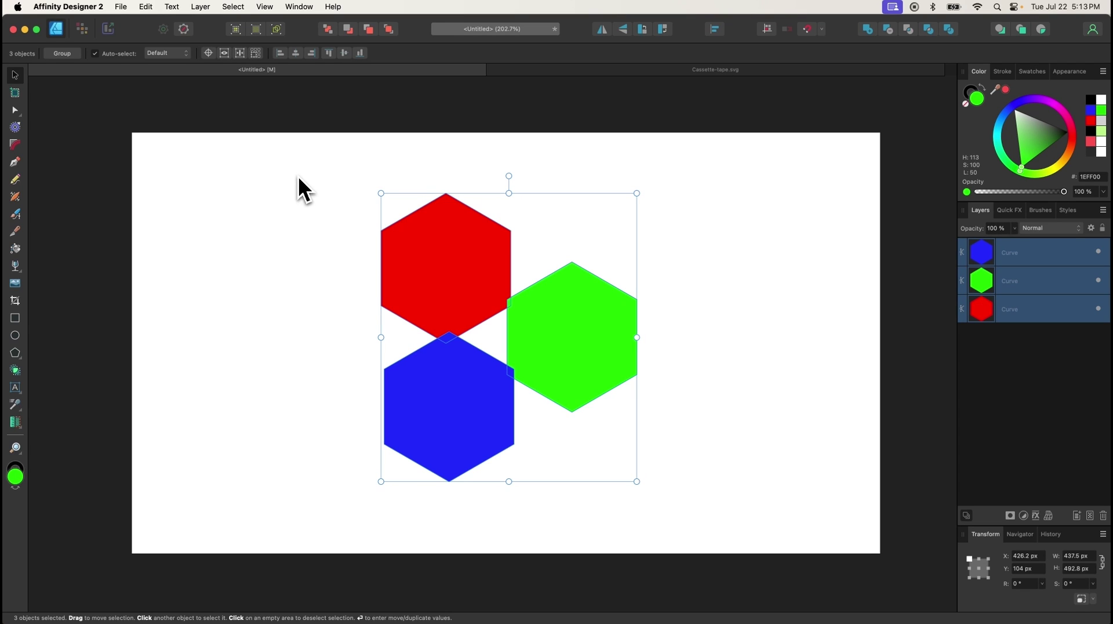
pyautogui.press('k')
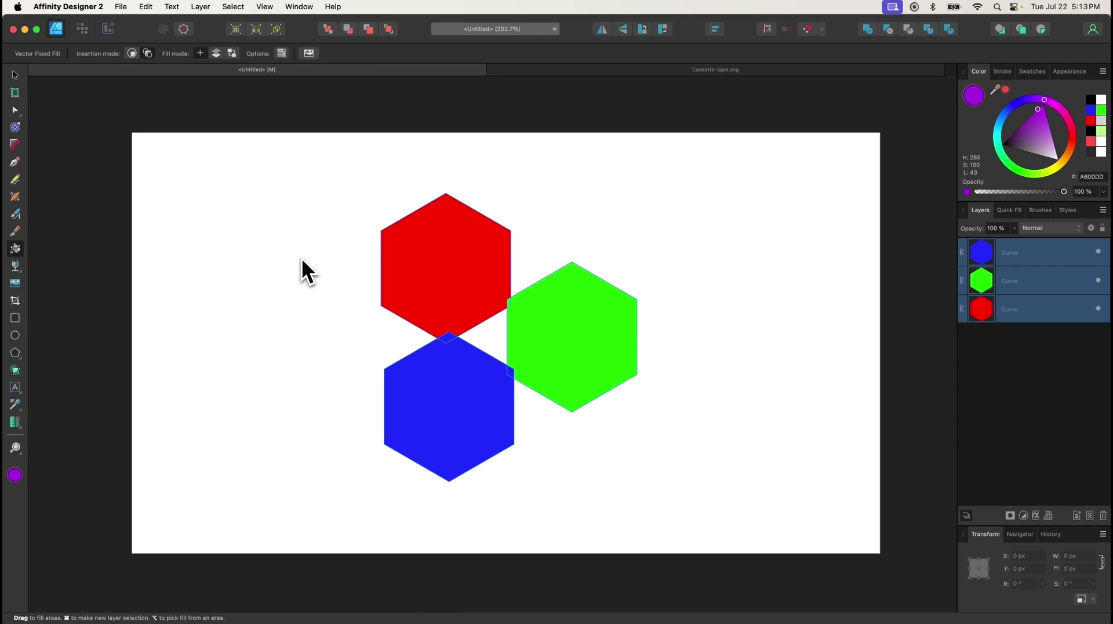
pyautogui.click(454, 268)
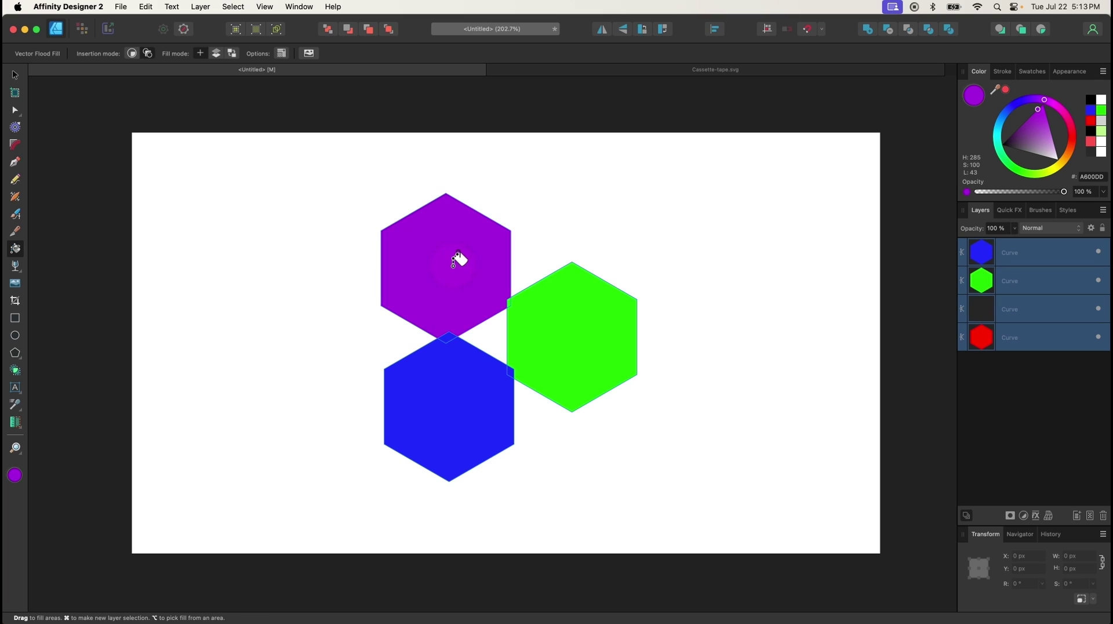
pyautogui.click(559, 326)
pyautogui.click(497, 335)
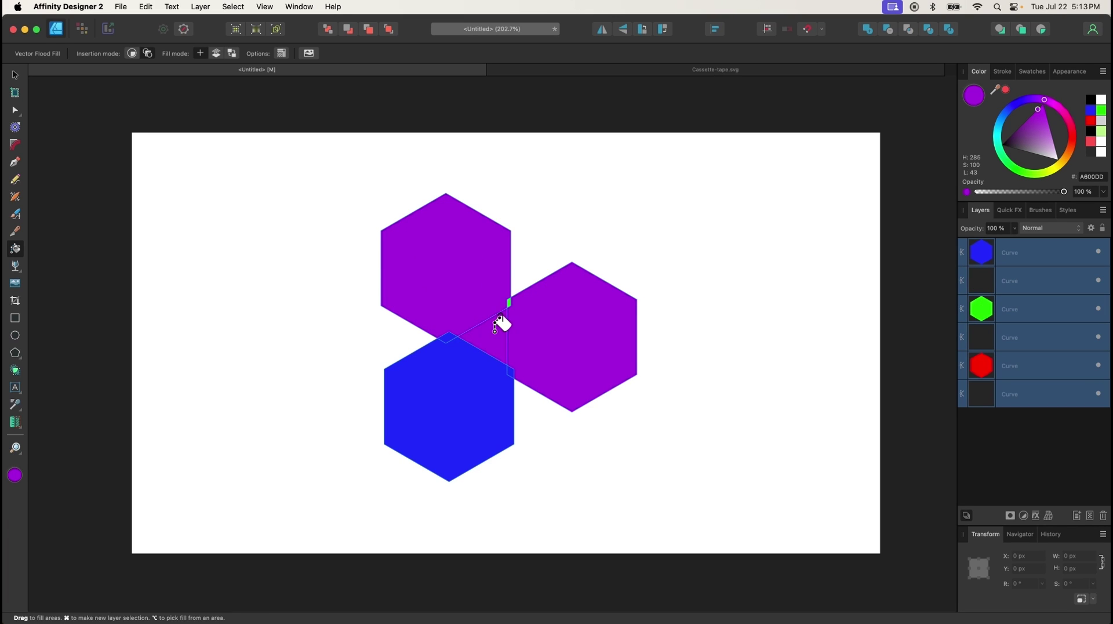
pyautogui.scroll(5, 495, 334)
pyautogui.click(526, 272)
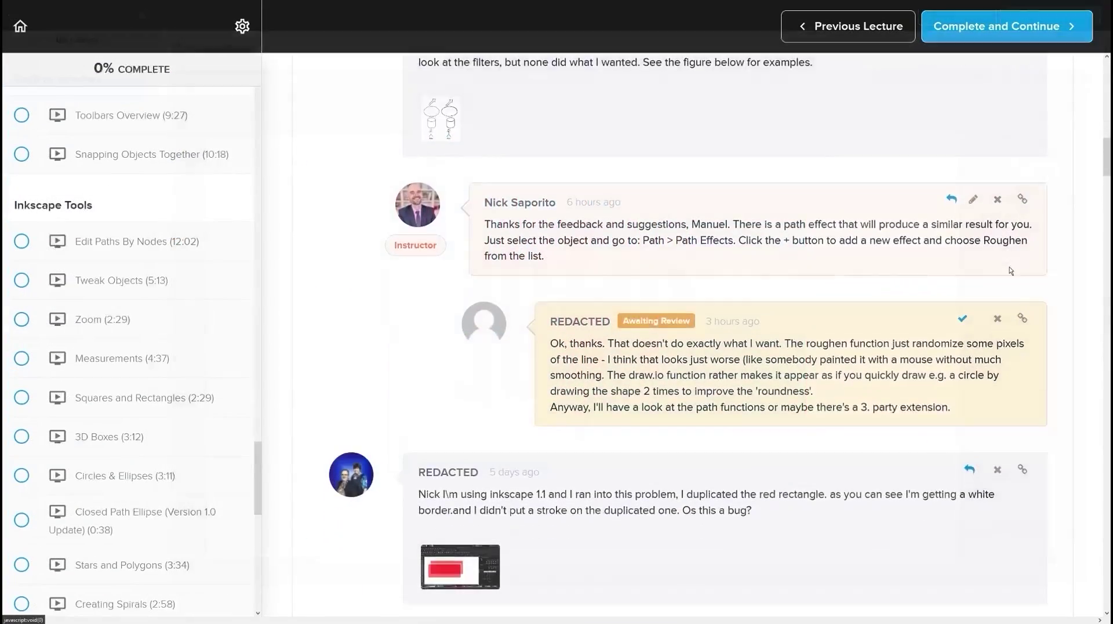
# Step: Scroll down the Inkscape lecture page to the student comments and instructor replies
pyautogui.scroll(-6, 1038, 267)
pyautogui.scroll(-10, 1037, 266)
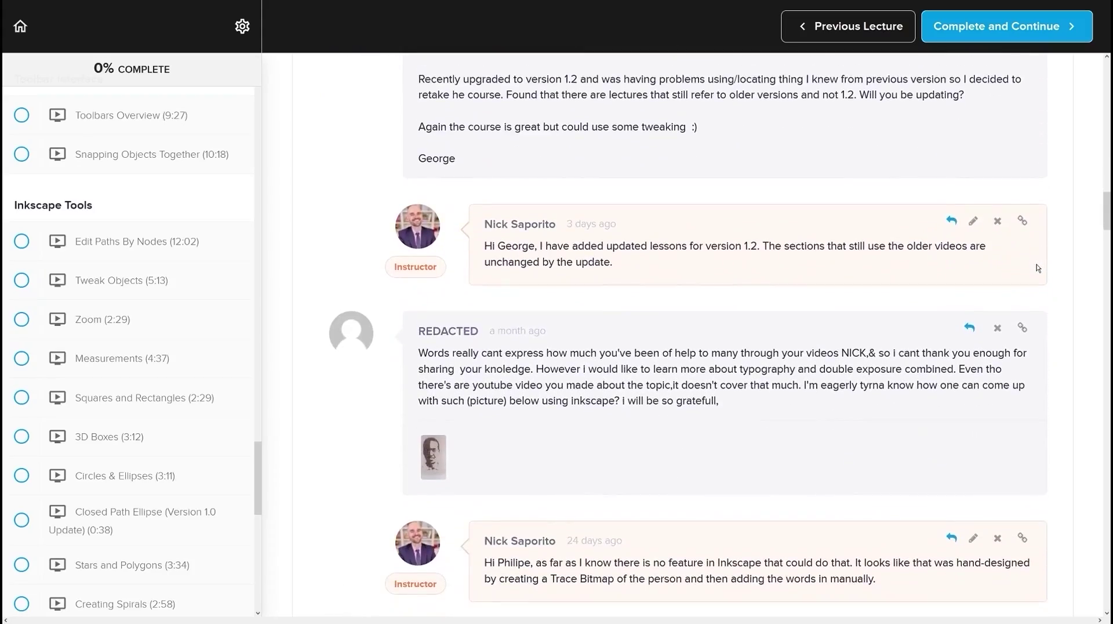